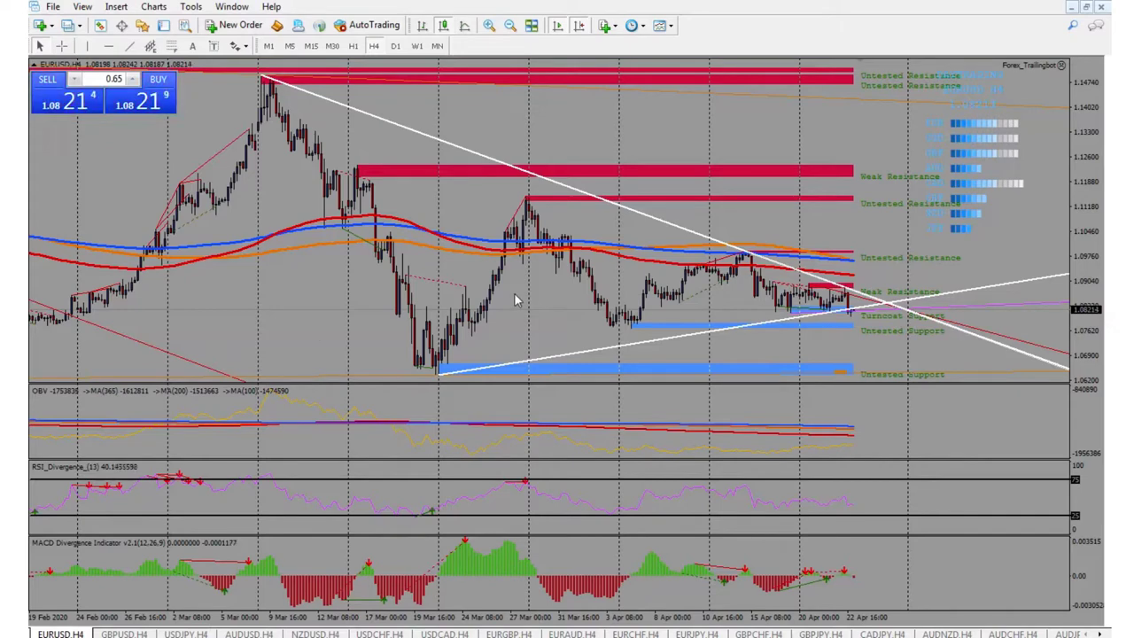
Step: Inspect the EURUSD H4 chart's trendlines and support and resistance zones at wider and closer zoom levels
{"action": "left_click", "coordinate": [508, 29]}
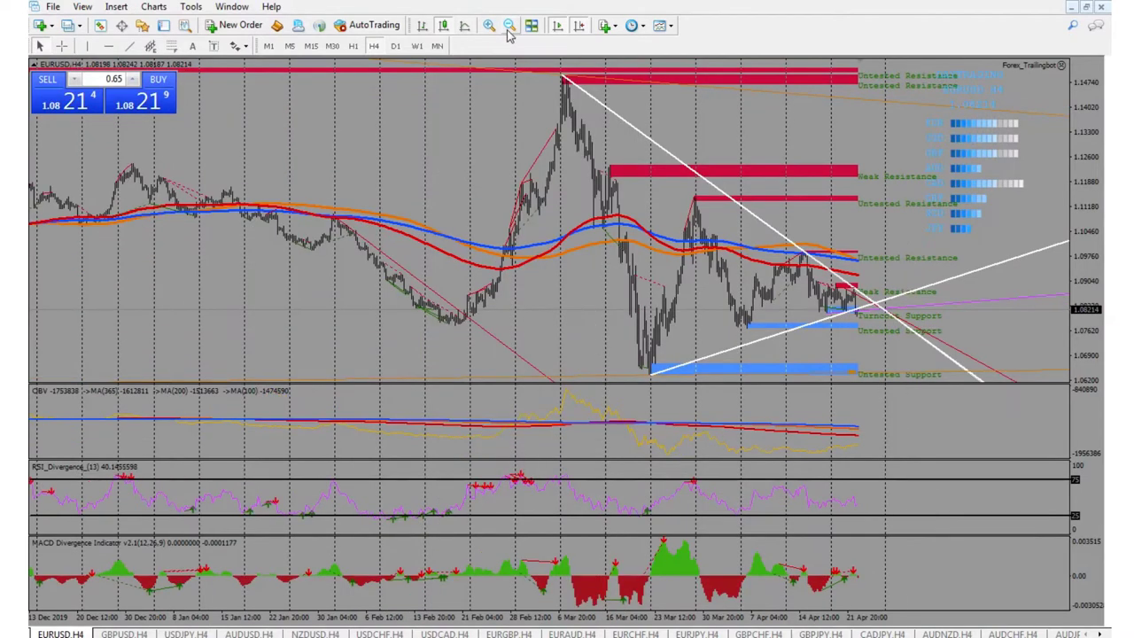
{"action": "left_click", "coordinate": [492, 28]}
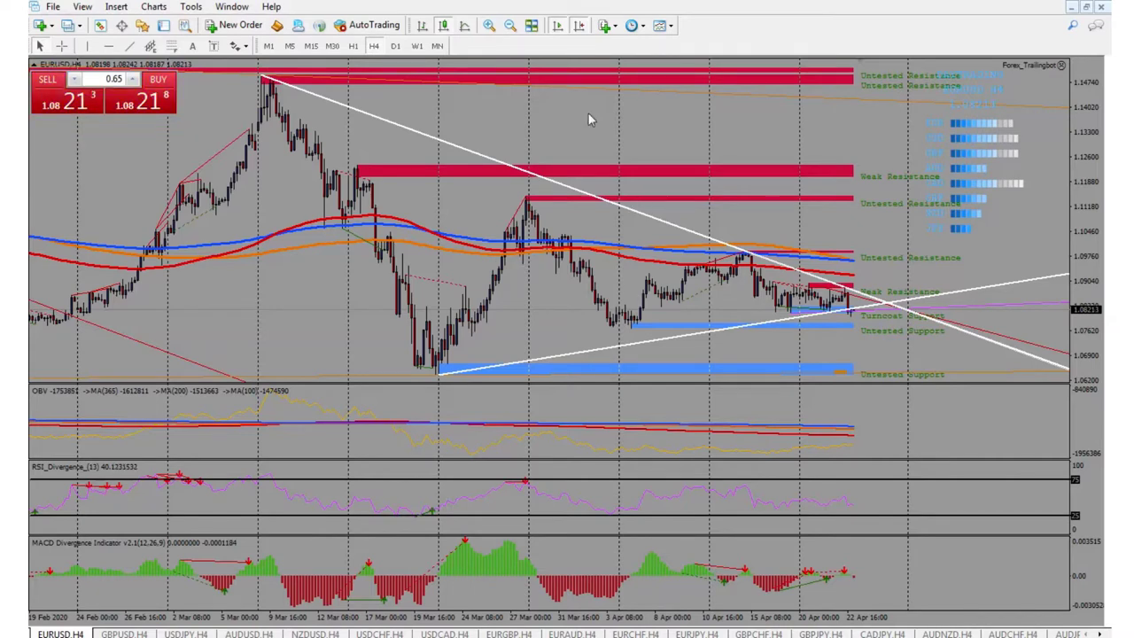
{"action": "left_click", "coordinate": [489, 25]}
{"action": "left_click", "coordinate": [489, 25]}
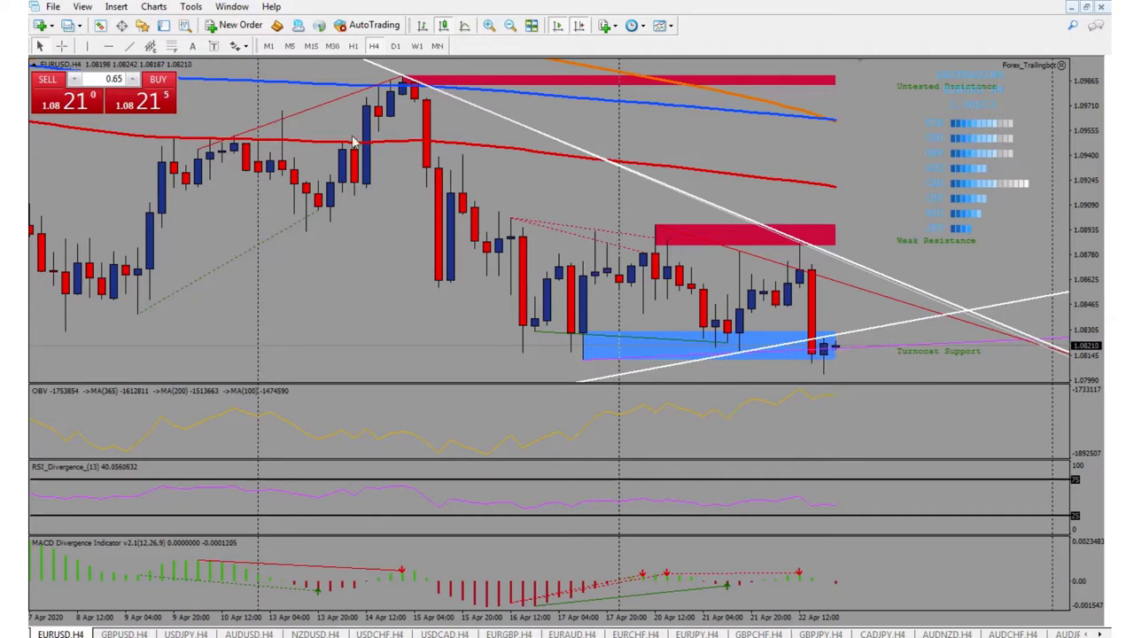
Step: Examine EURUSD on the D1, H1, M30, M15 and M5 timeframes
{"action": "left_click", "coordinate": [395, 46]}
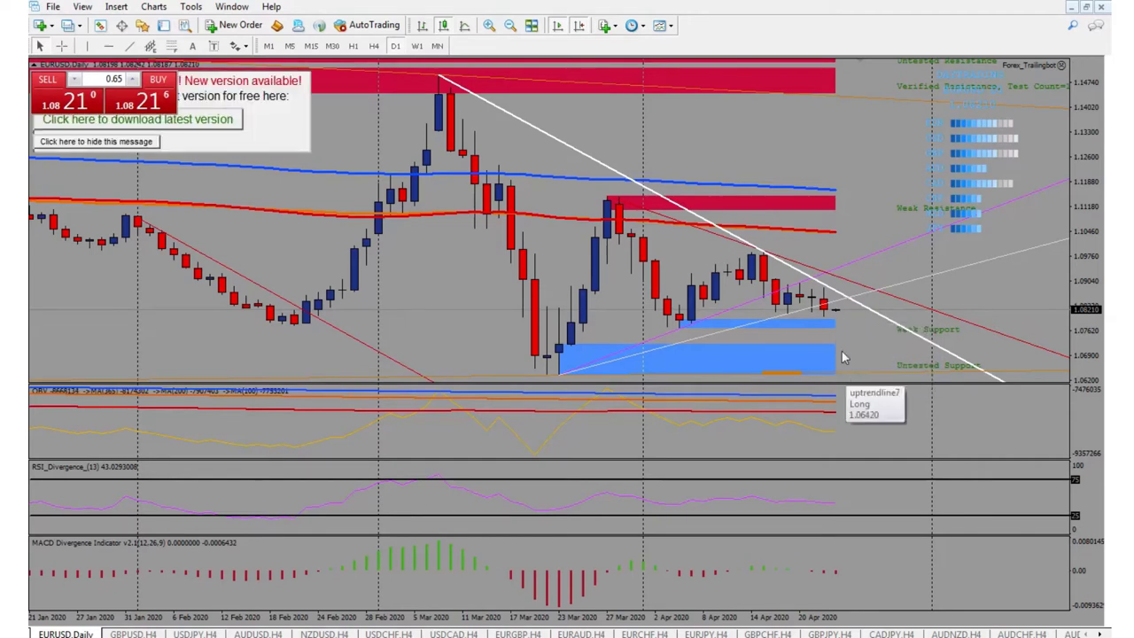
{"action": "left_click", "coordinate": [353, 46]}
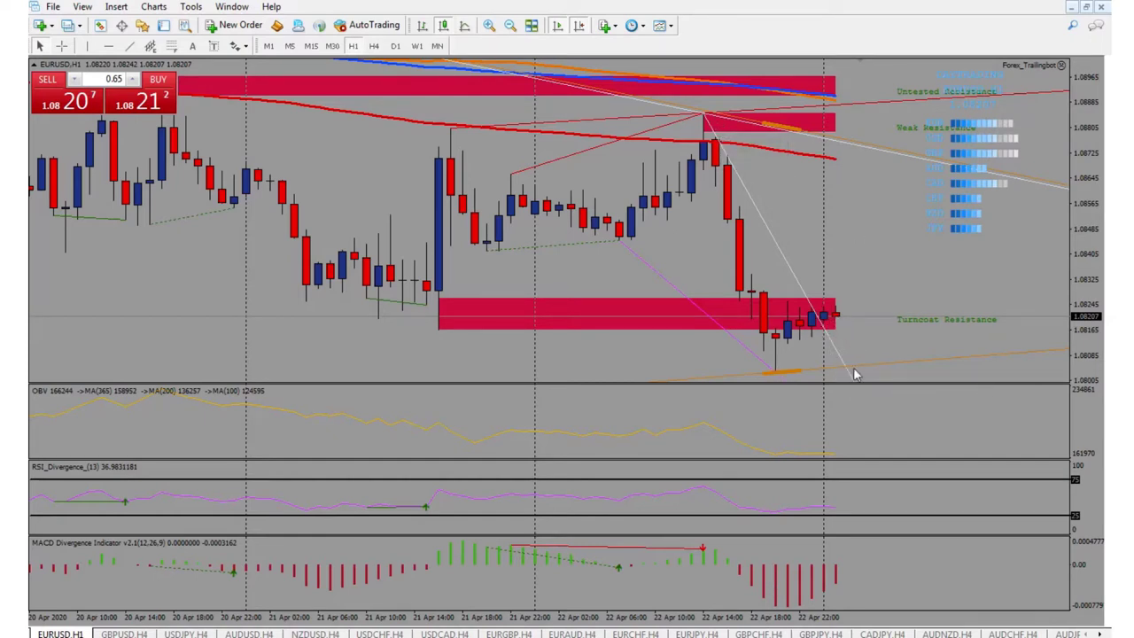
{"action": "left_click", "coordinate": [317, 48]}
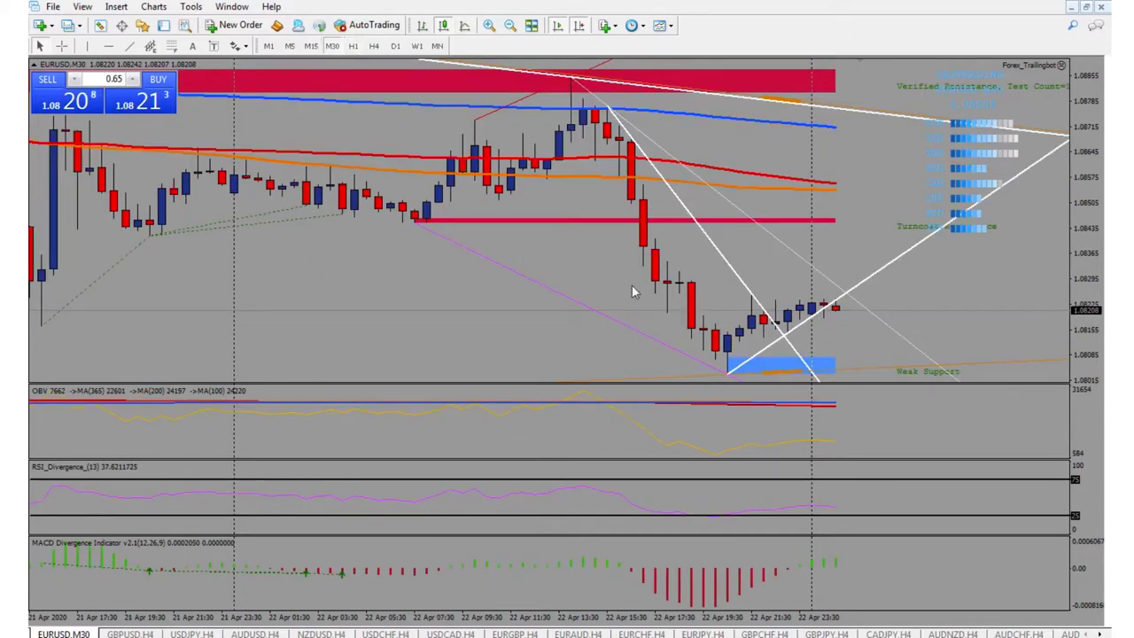
{"action": "left_click", "coordinate": [307, 49]}
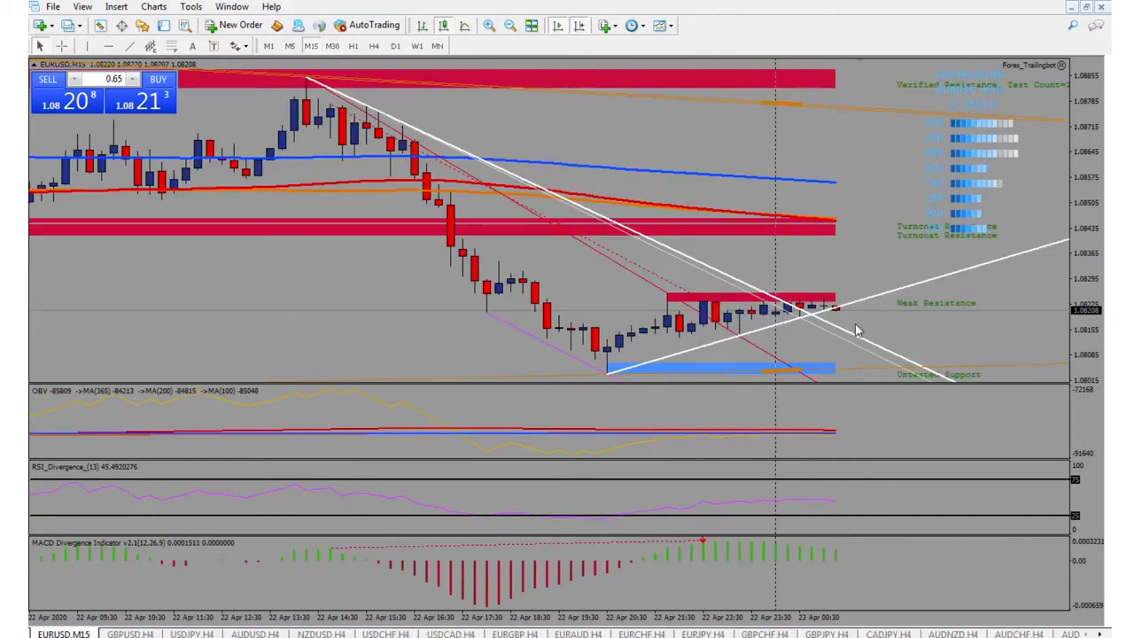
{"action": "left_click", "coordinate": [290, 46]}
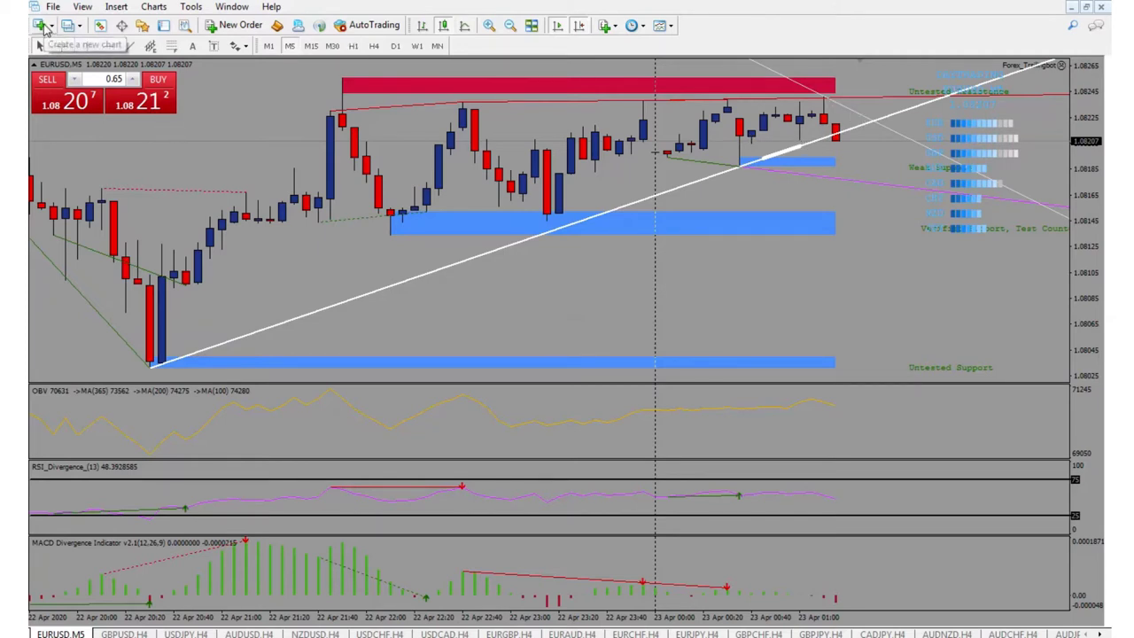
Step: Show the Market Watch symbol list and widen it enough to read the bid and ask prices
{"action": "left_click", "coordinate": [100, 25]}
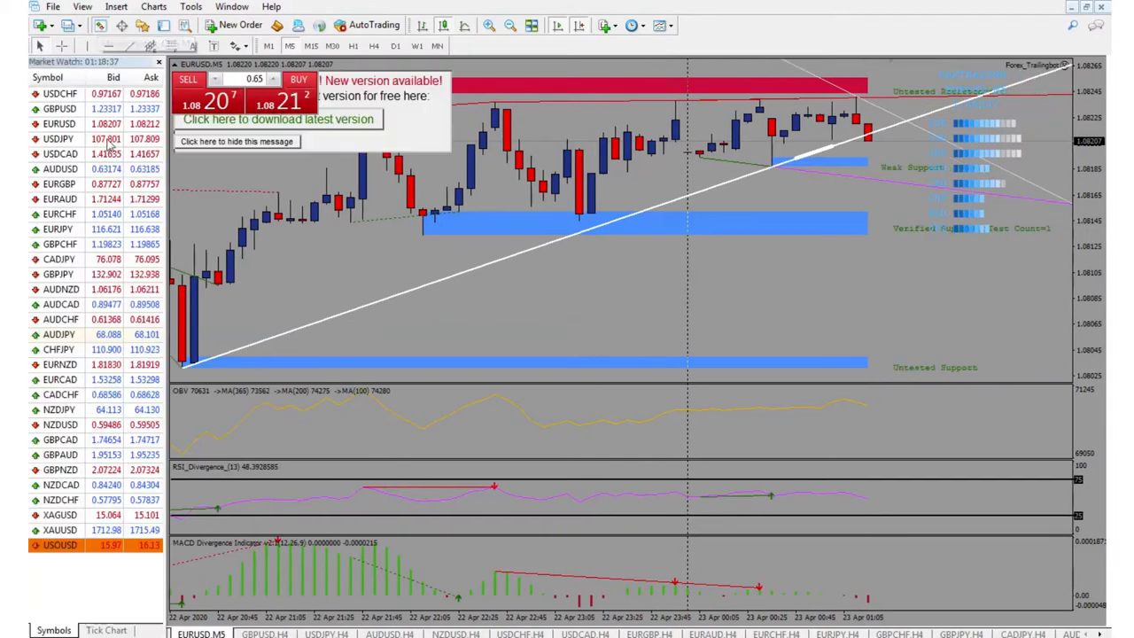
{"action": "left_click_drag", "start_coordinate": [165, 148], "coordinate": [215, 146]}
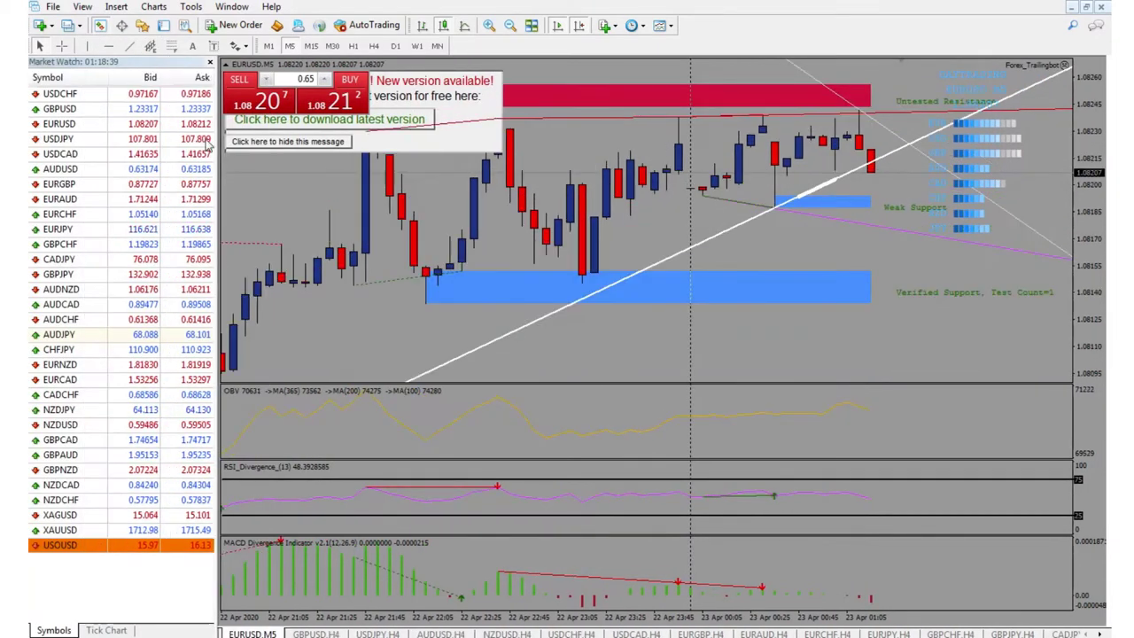
{"action": "left_click", "coordinate": [106, 630]}
{"action": "left_click", "coordinate": [53, 630]}
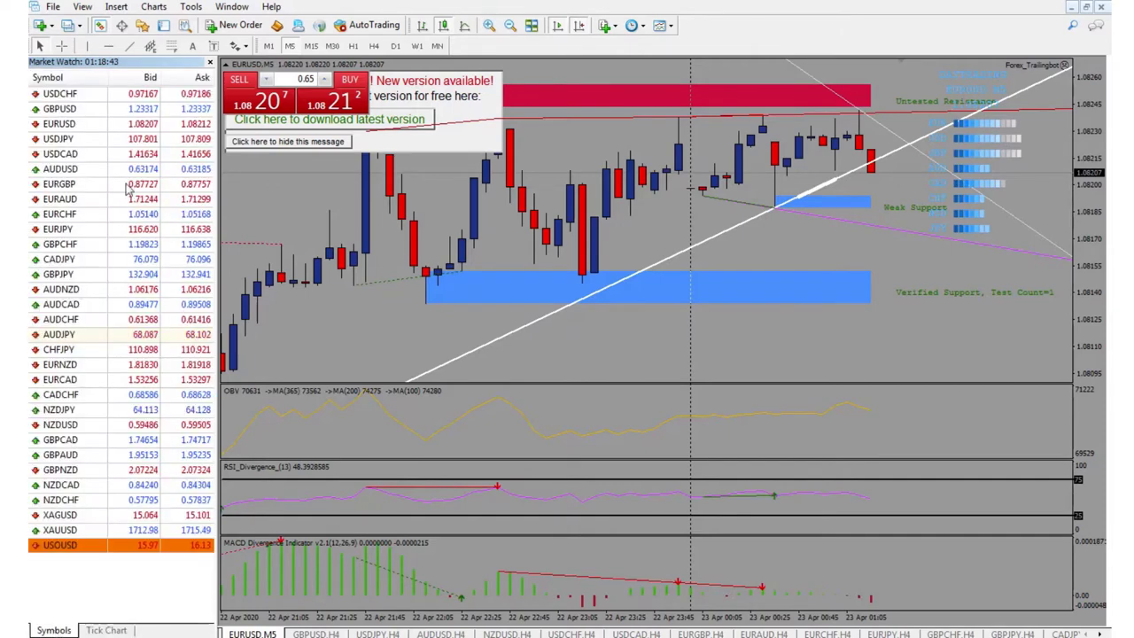
Step: Look through the view options, hide the Market Watch and show it again
{"action": "left_click", "coordinate": [80, 8]}
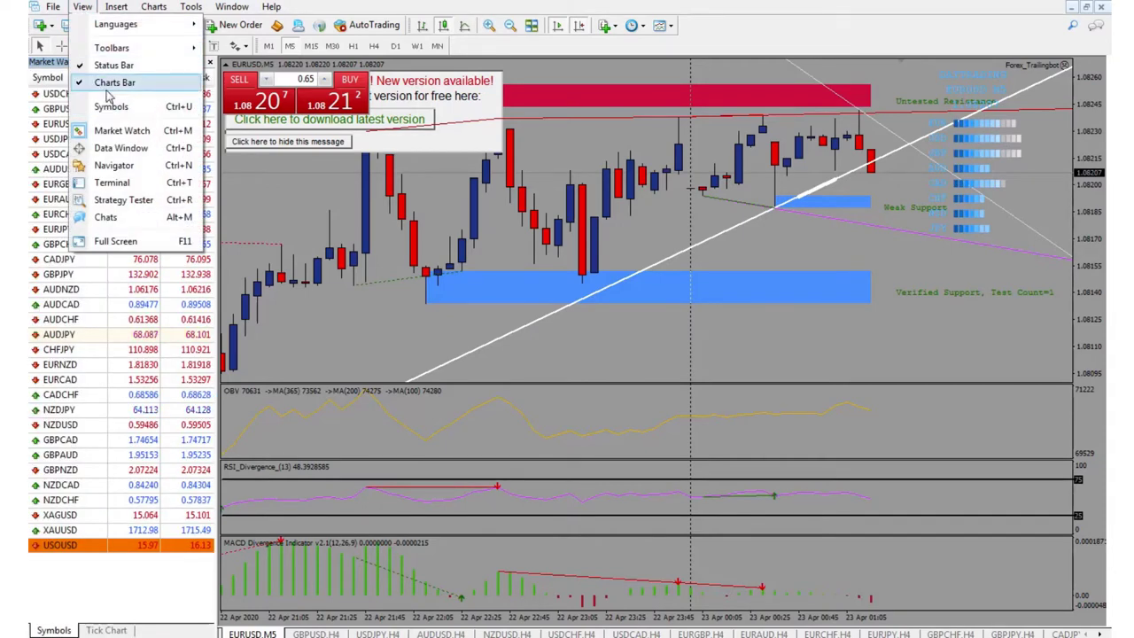
{"action": "mouse_move", "coordinate": [109, 52]}
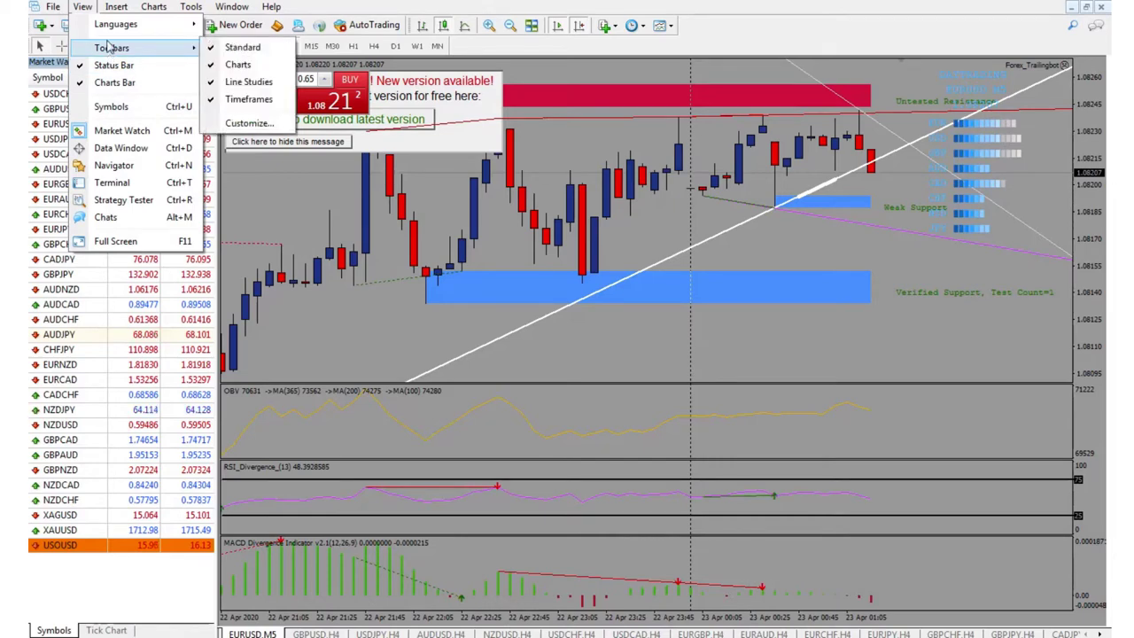
{"action": "mouse_move", "coordinate": [144, 7]}
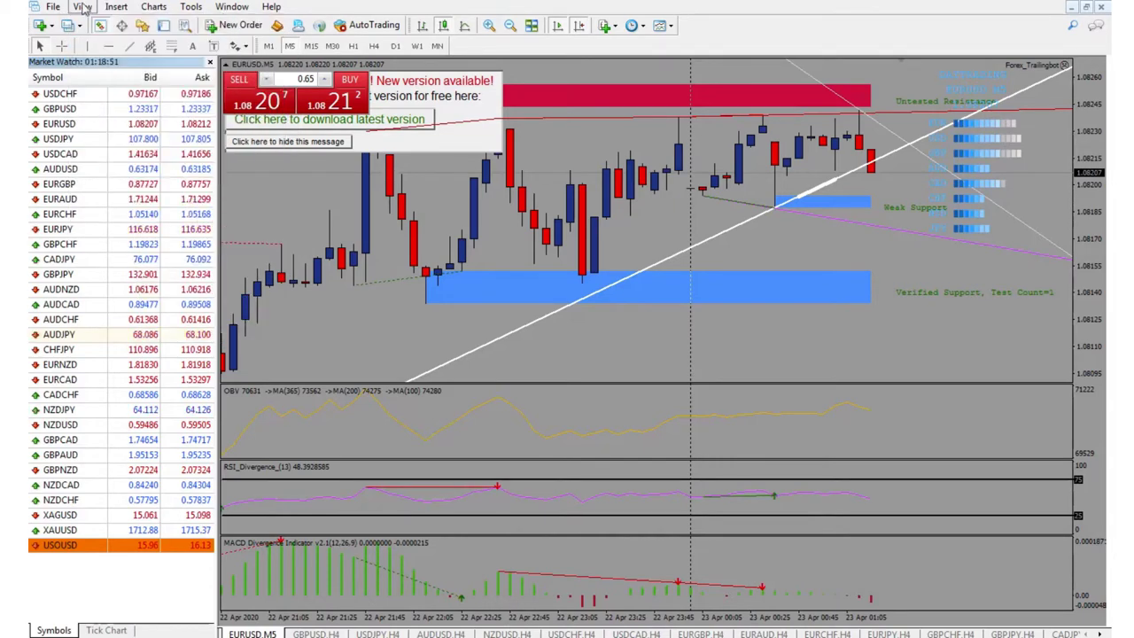
{"action": "mouse_move", "coordinate": [82, 9]}
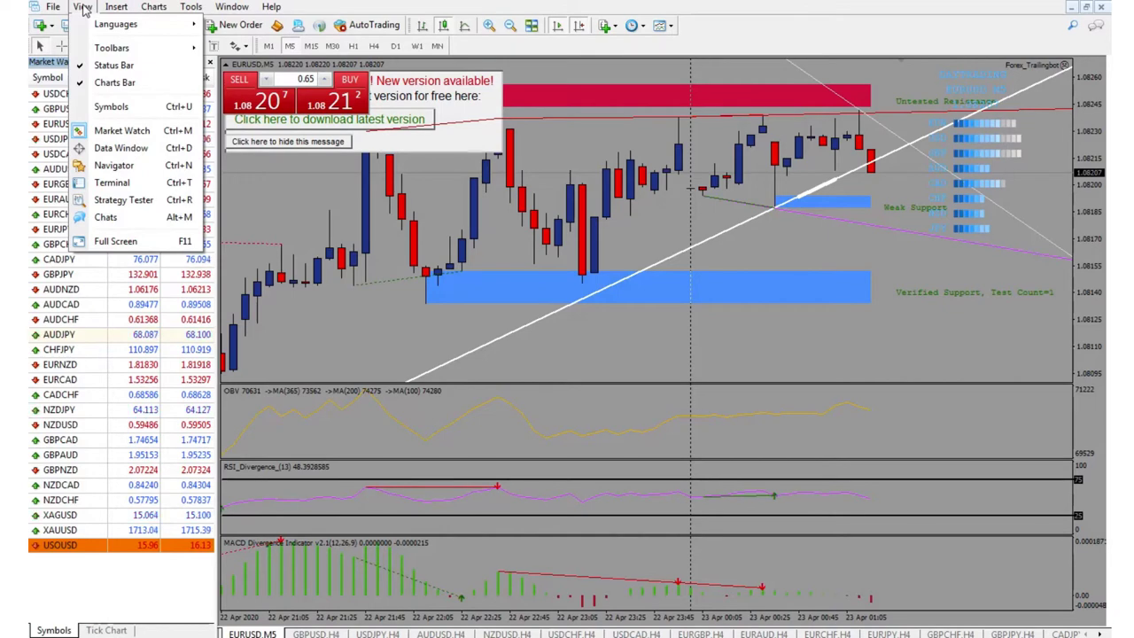
{"action": "left_click", "coordinate": [124, 133]}
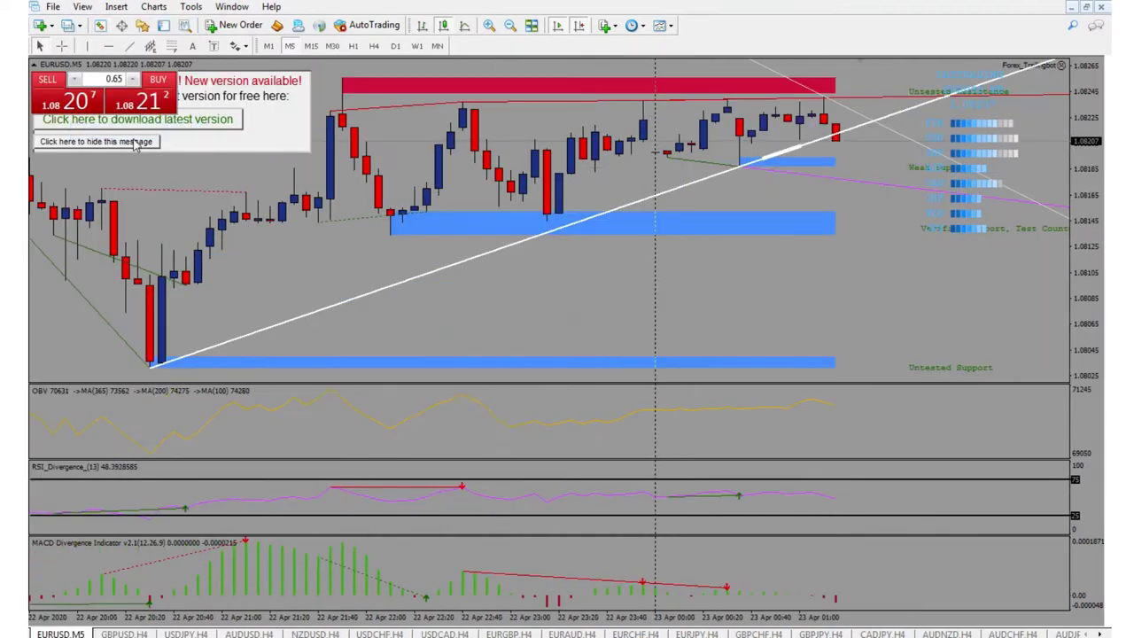
{"action": "left_click", "coordinate": [100, 25]}
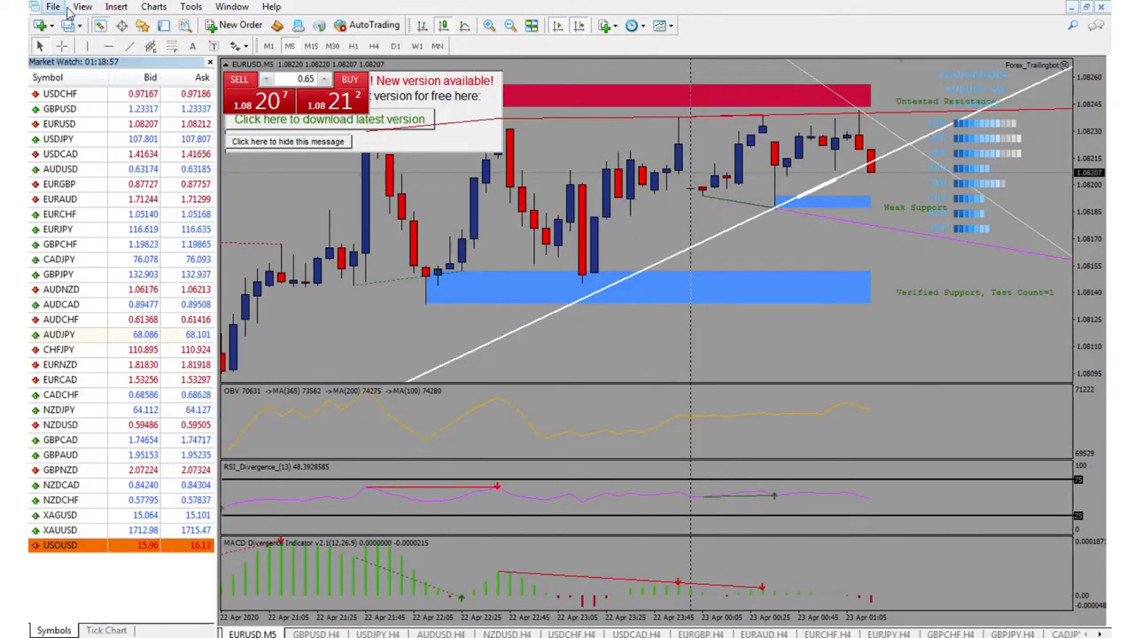
Step: Add the Spread column to the Market Watch, check the EURUSD spread, and close the list
{"action": "right_click", "coordinate": [133, 186]}
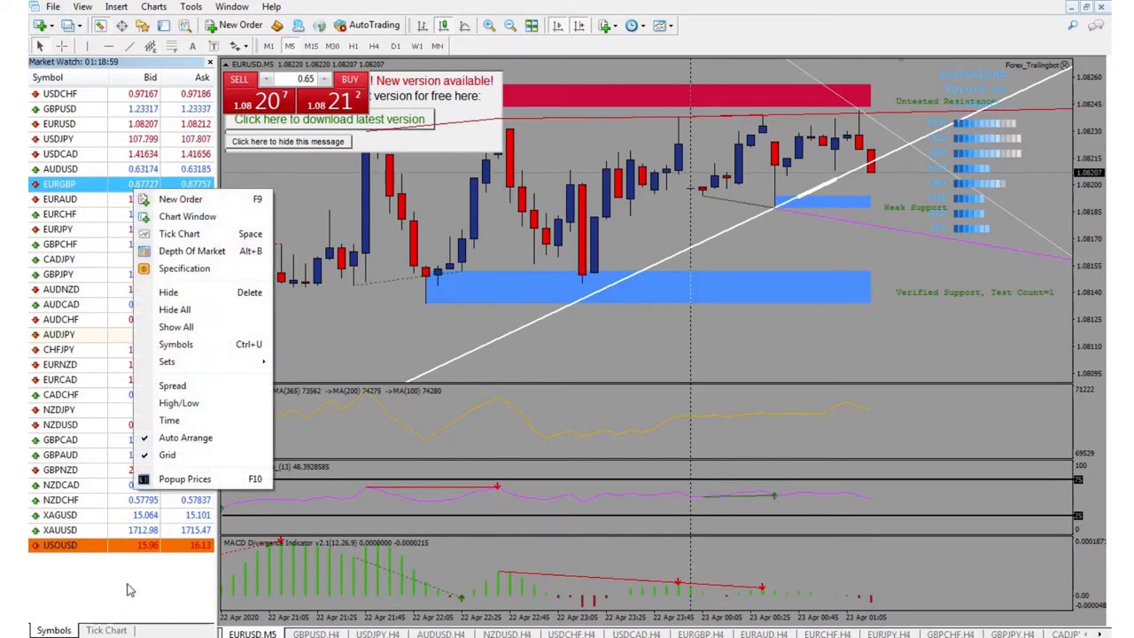
{"action": "left_click", "coordinate": [172, 385]}
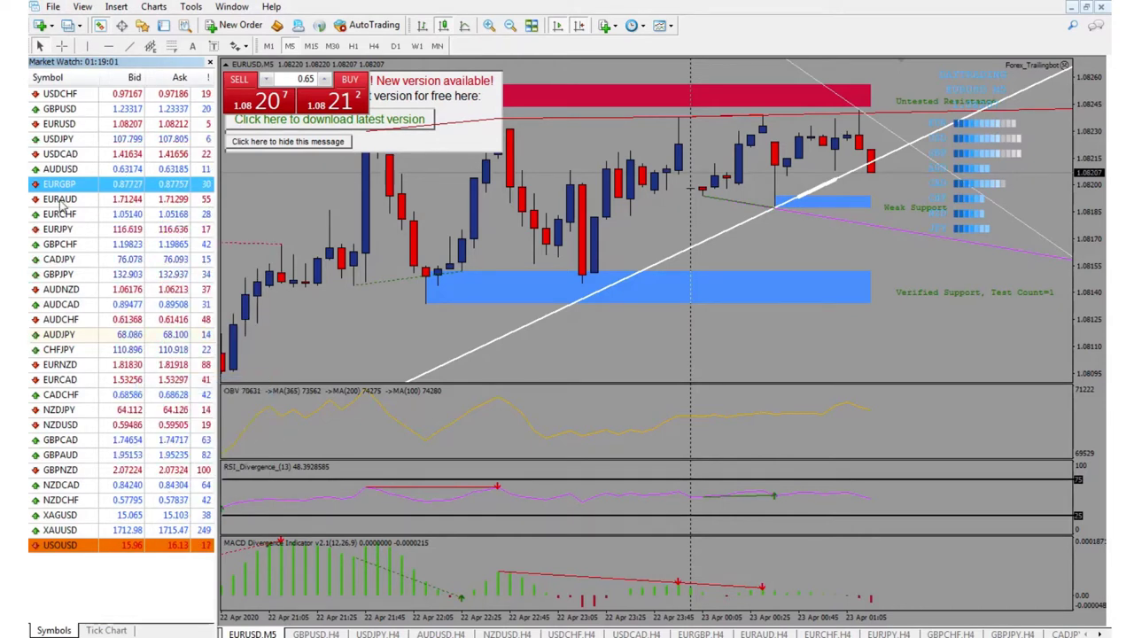
{"action": "left_click", "coordinate": [72, 124]}
{"action": "left_click", "coordinate": [210, 62]}
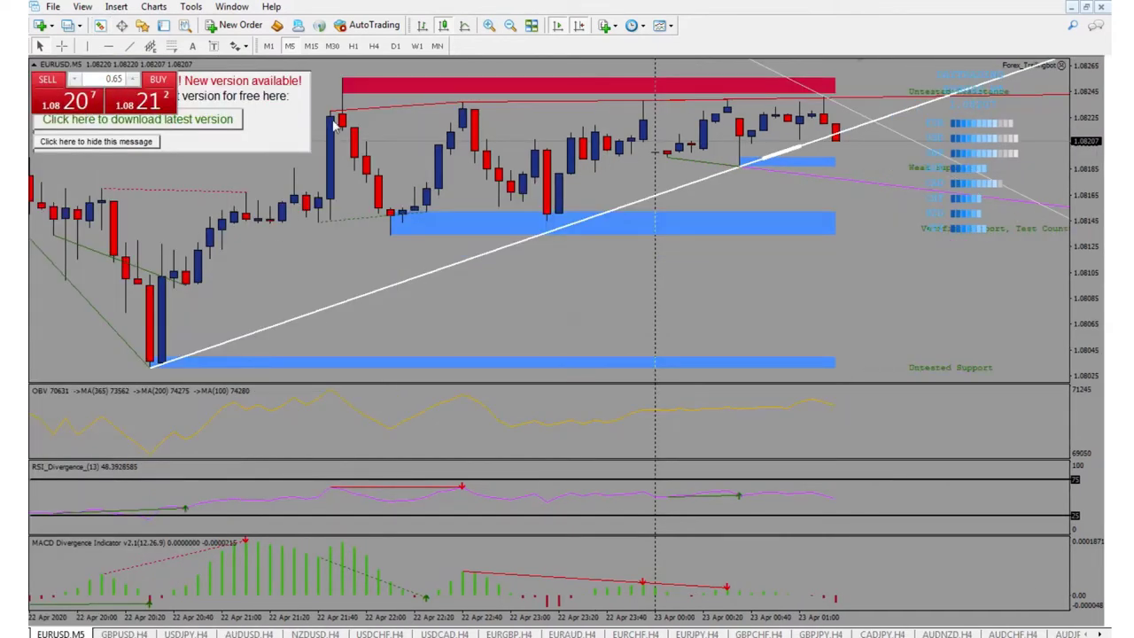
Step: Sell 0.65 lots of EURUSD and set the trade's take profit at about 1.065 on the H4 chart
{"action": "left_click", "coordinate": [133, 142]}
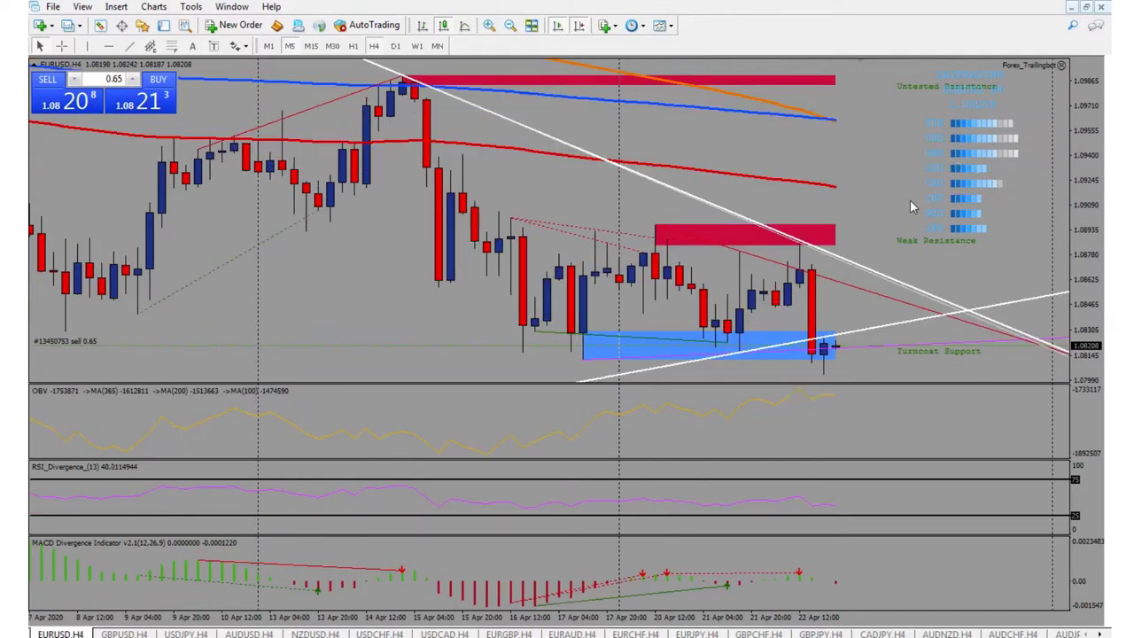
{"action": "left_click", "coordinate": [510, 25]}
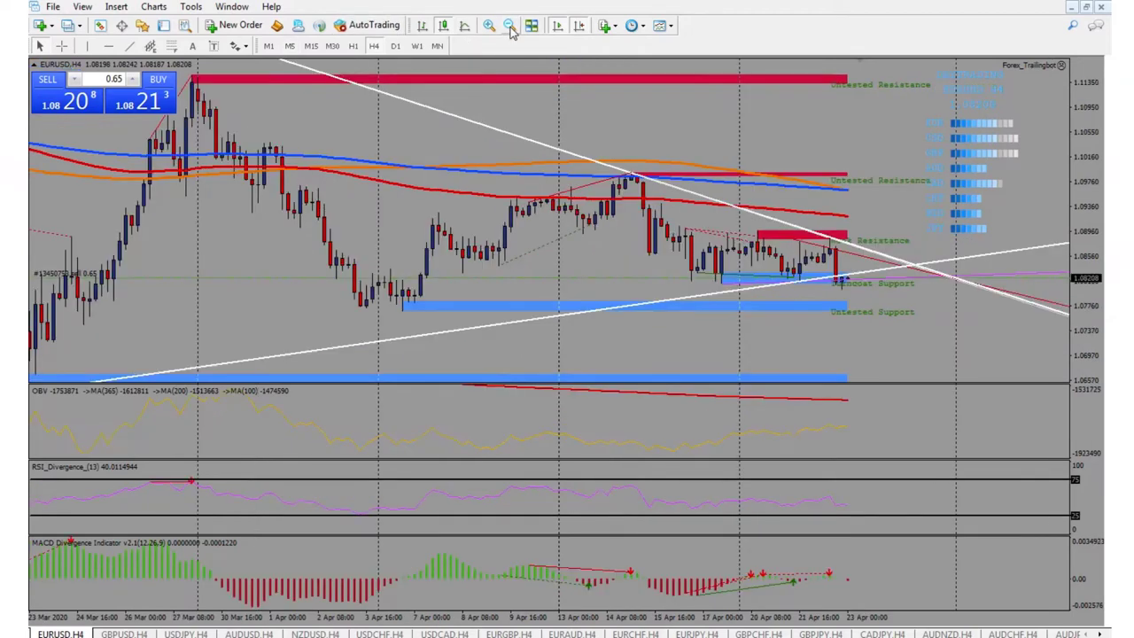
{"action": "left_click", "coordinate": [511, 24]}
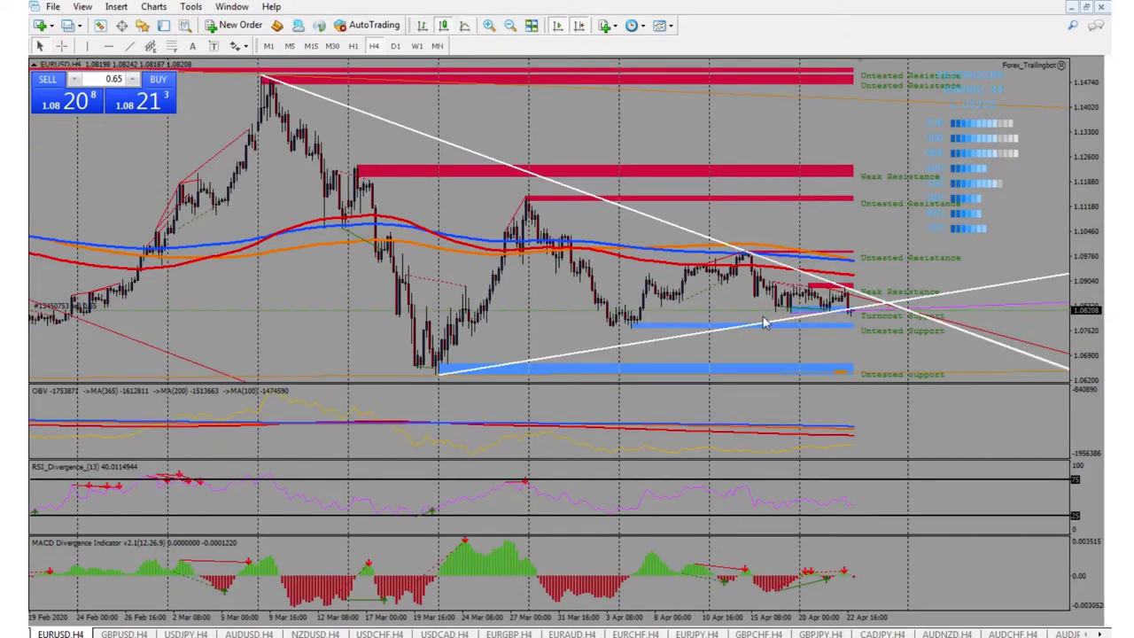
{"action": "left_click_drag", "start_coordinate": [759, 317], "coordinate": [778, 378]}
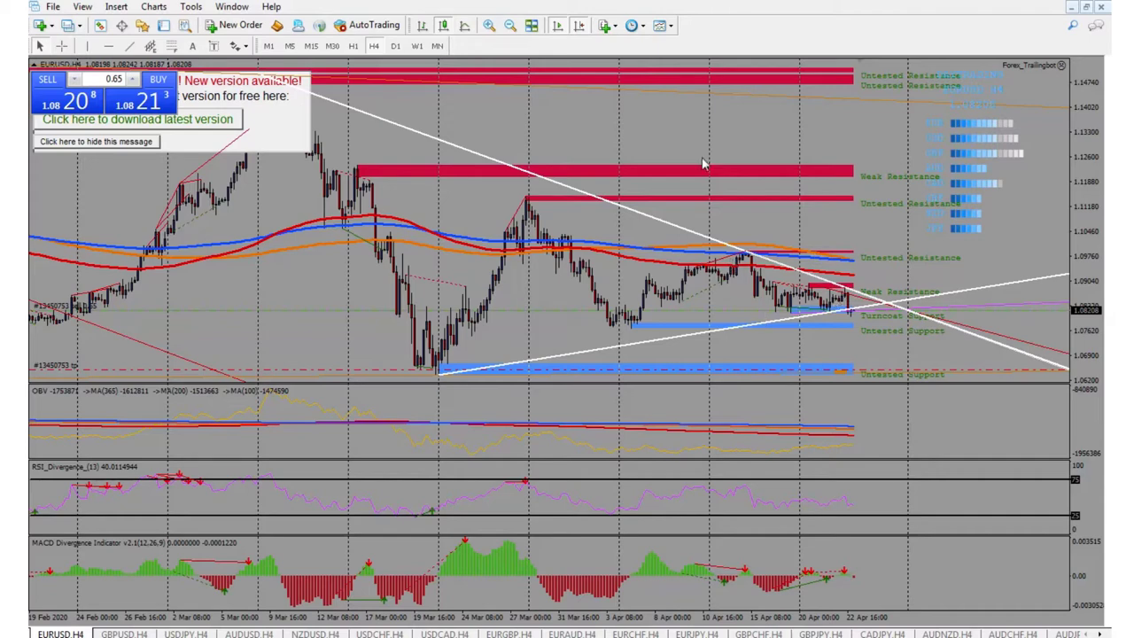
Step: Examine the sell trade's entry and take-profit levels against the trendlines and indicators at closer and wider zoom levels
{"action": "left_click", "coordinate": [488, 25]}
{"action": "left_click", "coordinate": [488, 25]}
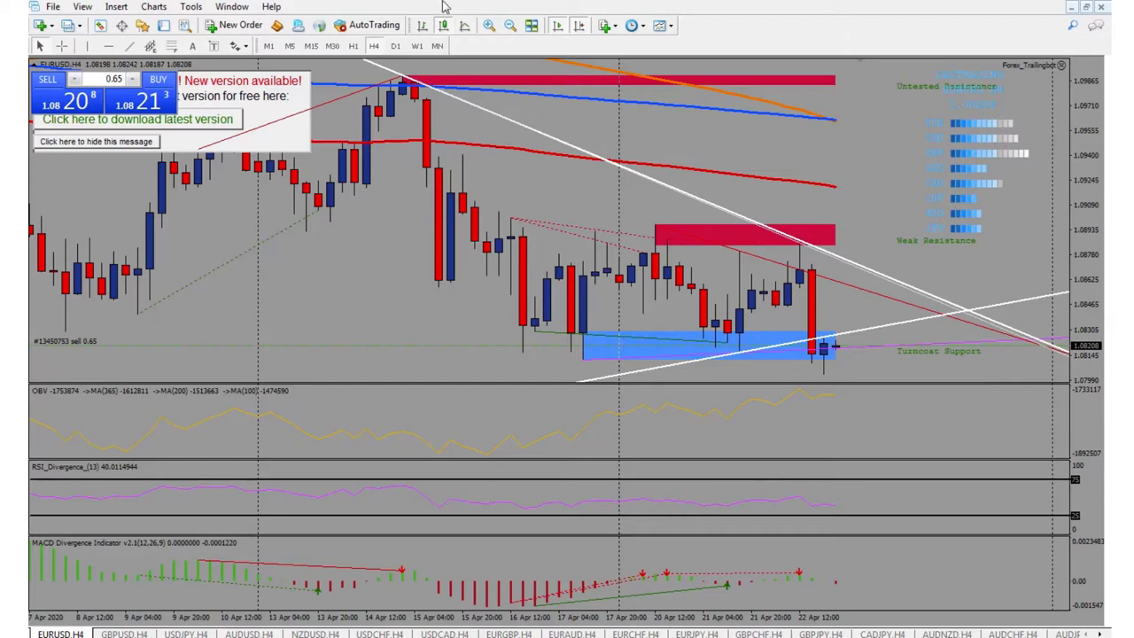
{"action": "left_click", "coordinate": [510, 25]}
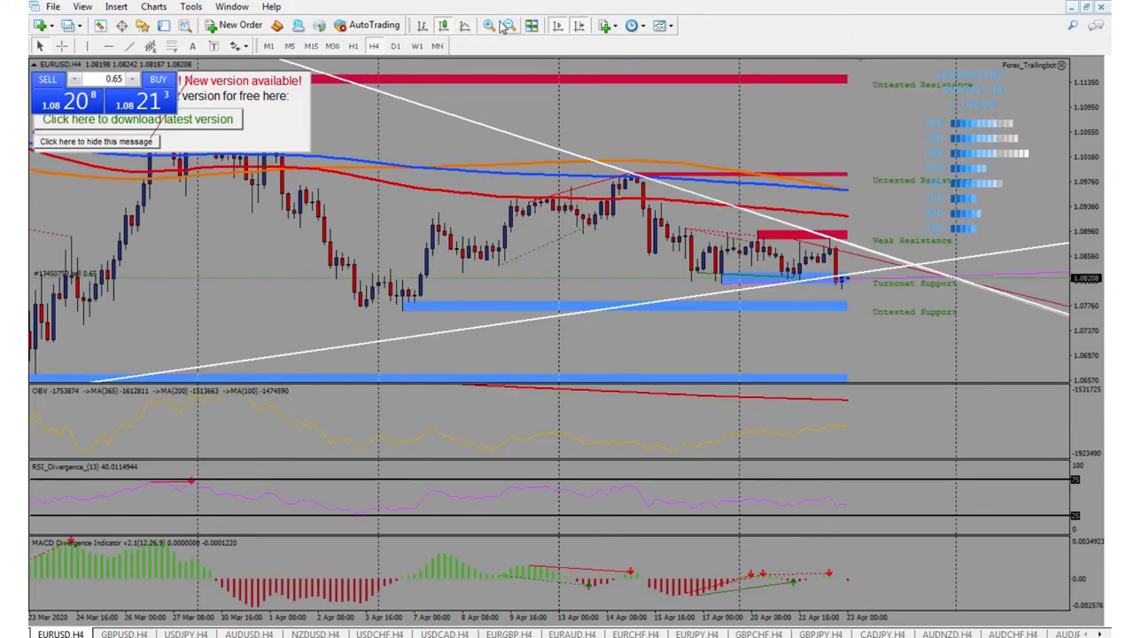
{"action": "key", "text": "plus"}
{"action": "left_click", "coordinate": [509, 24]}
{"action": "left_click", "coordinate": [510, 24]}
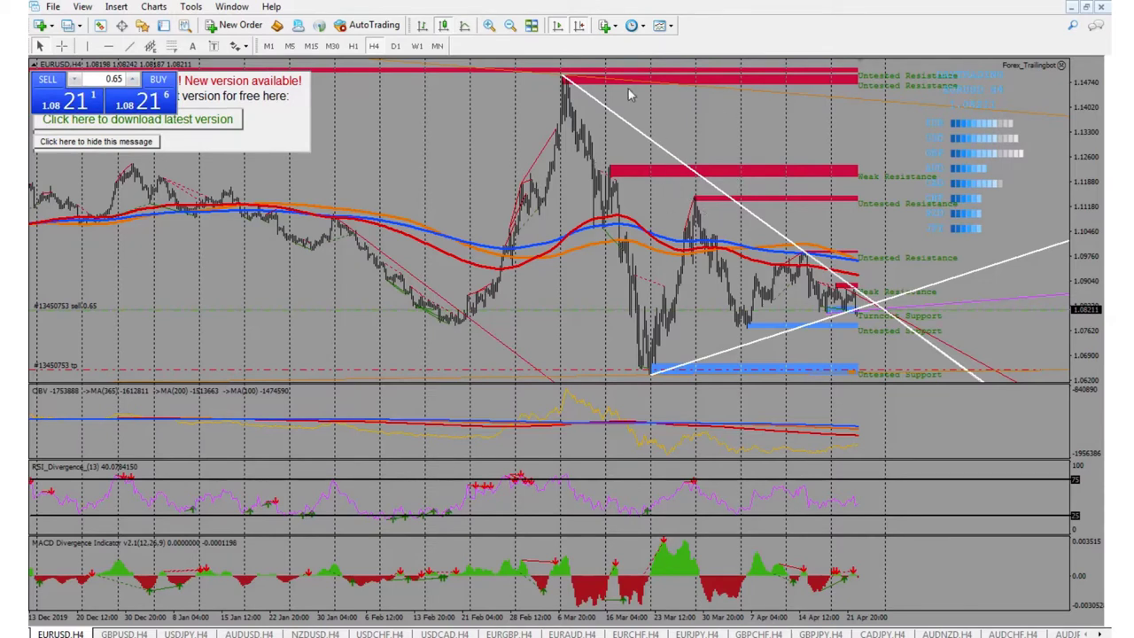
{"action": "mouse_move", "coordinate": [828, 263]}
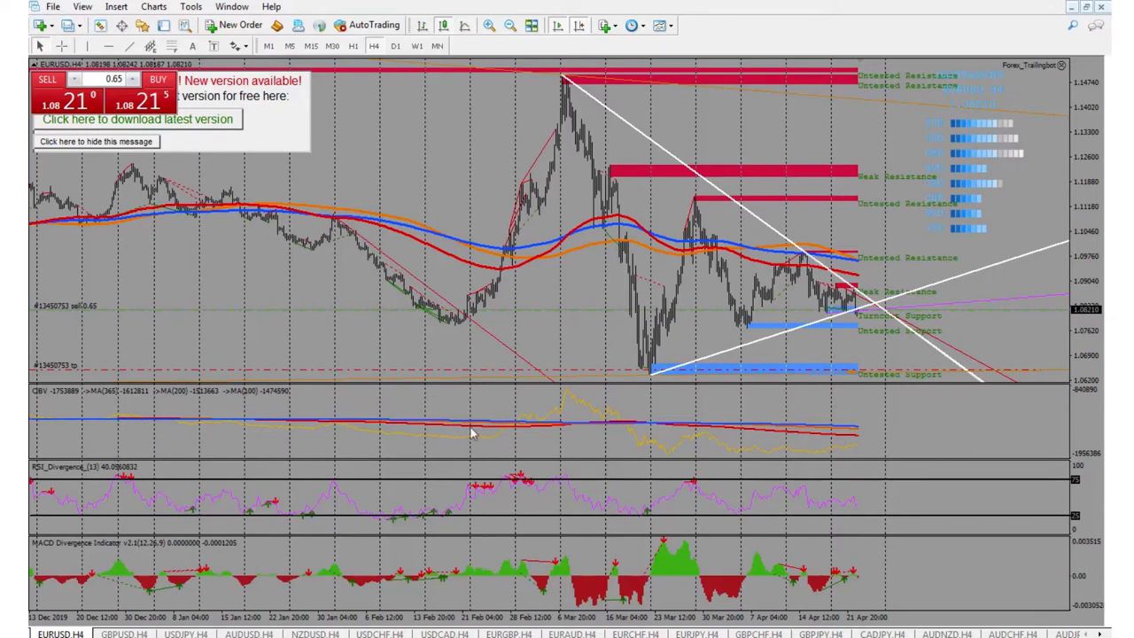
{"action": "mouse_move", "coordinate": [475, 443]}
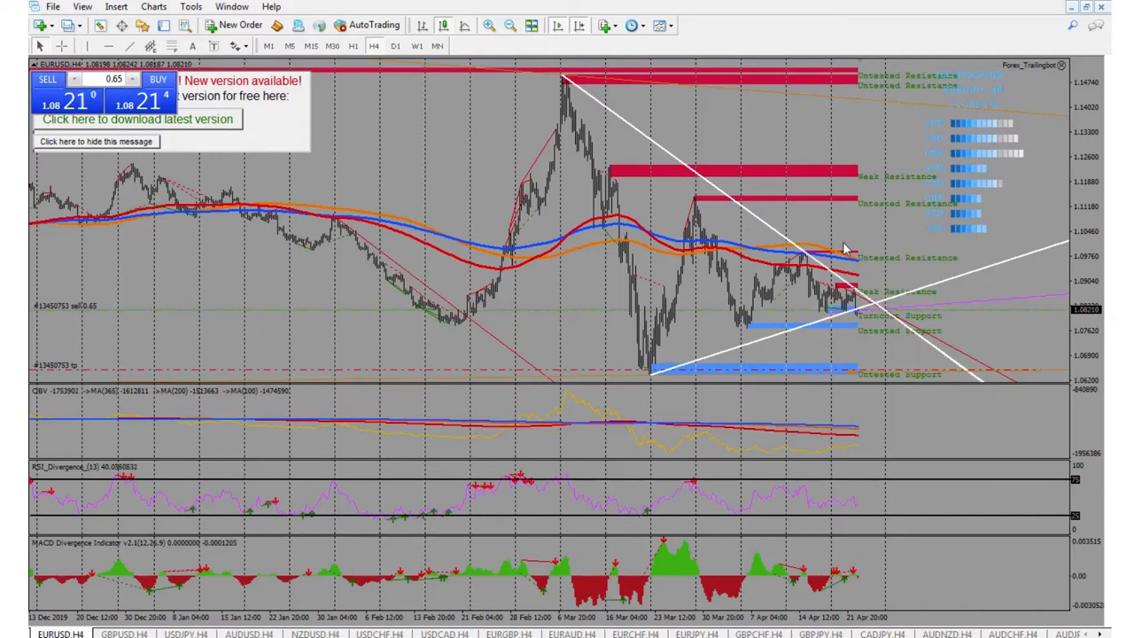
{"action": "left_click", "coordinate": [487, 25]}
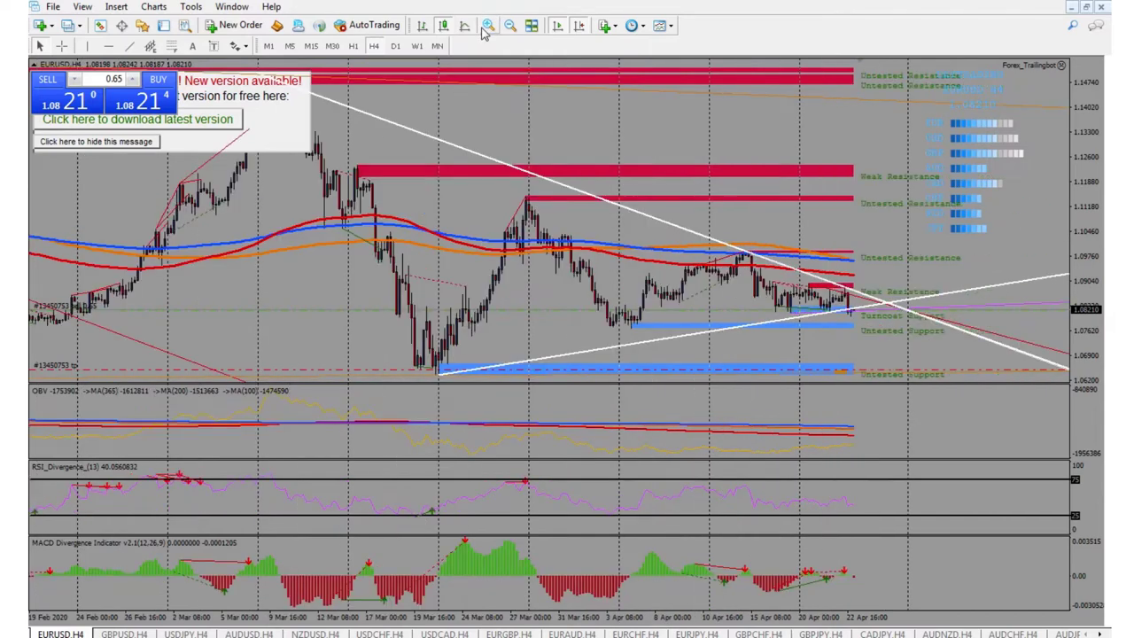
{"action": "left_click", "coordinate": [488, 26]}
{"action": "left_click", "coordinate": [487, 26]}
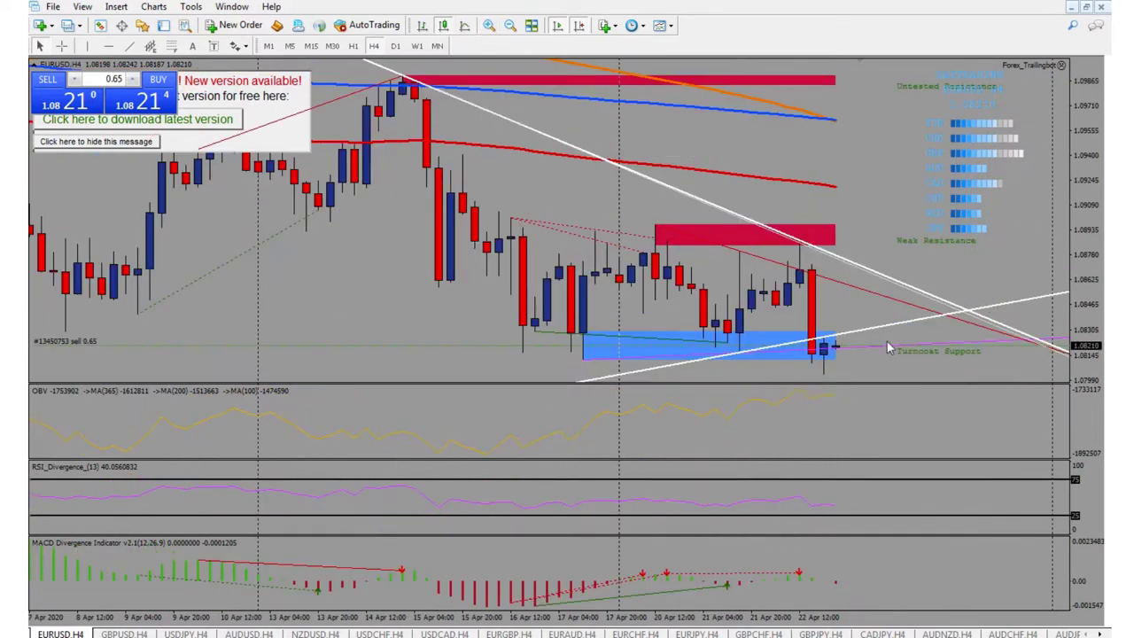
{"action": "left_click", "coordinate": [510, 25]}
{"action": "left_click", "coordinate": [510, 26]}
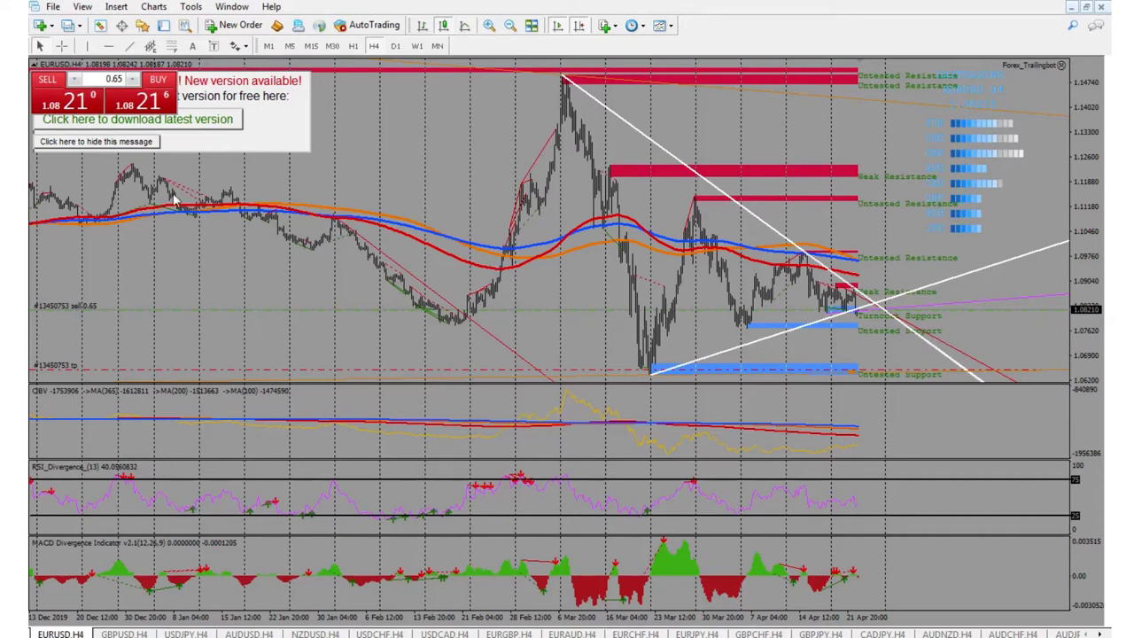
Step: Hide the new-version message on the chart, calculate 250 × 0.05 divided by 200 in Calculator, and clear the result
{"action": "left_click", "coordinate": [132, 144]}
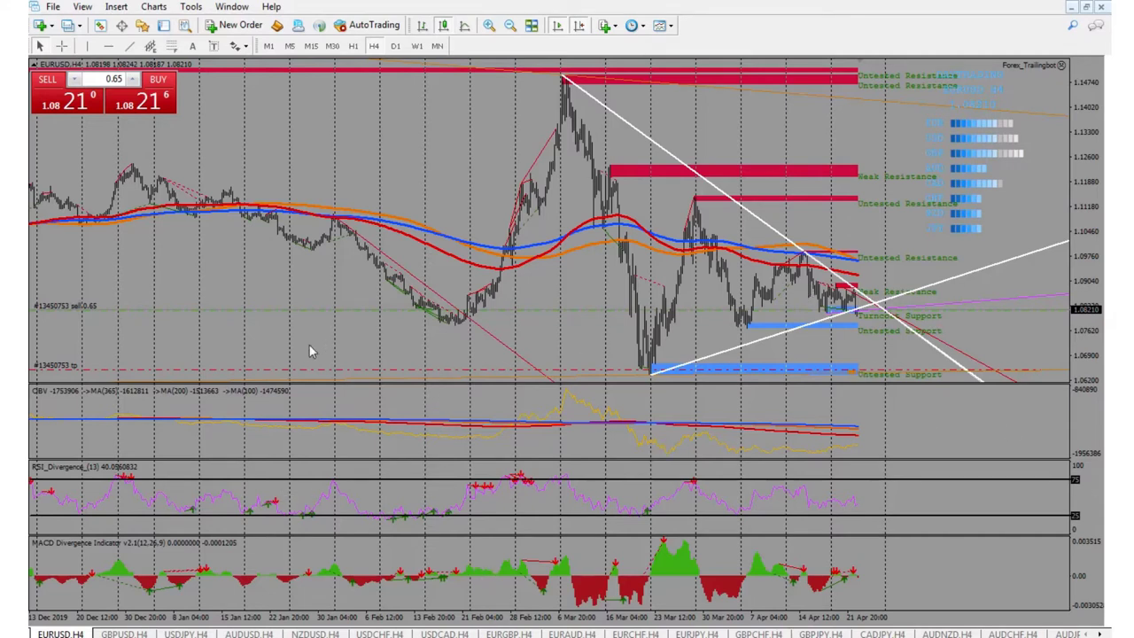
{"action": "mouse_move", "coordinate": [442, 321]}
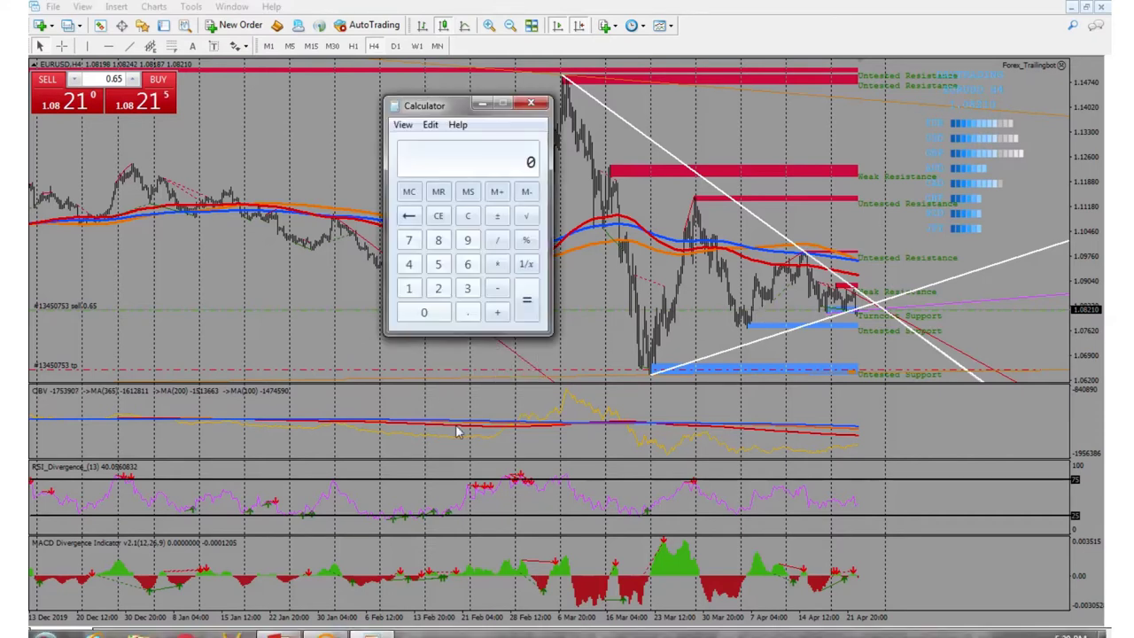
{"action": "key", "text": "0"}
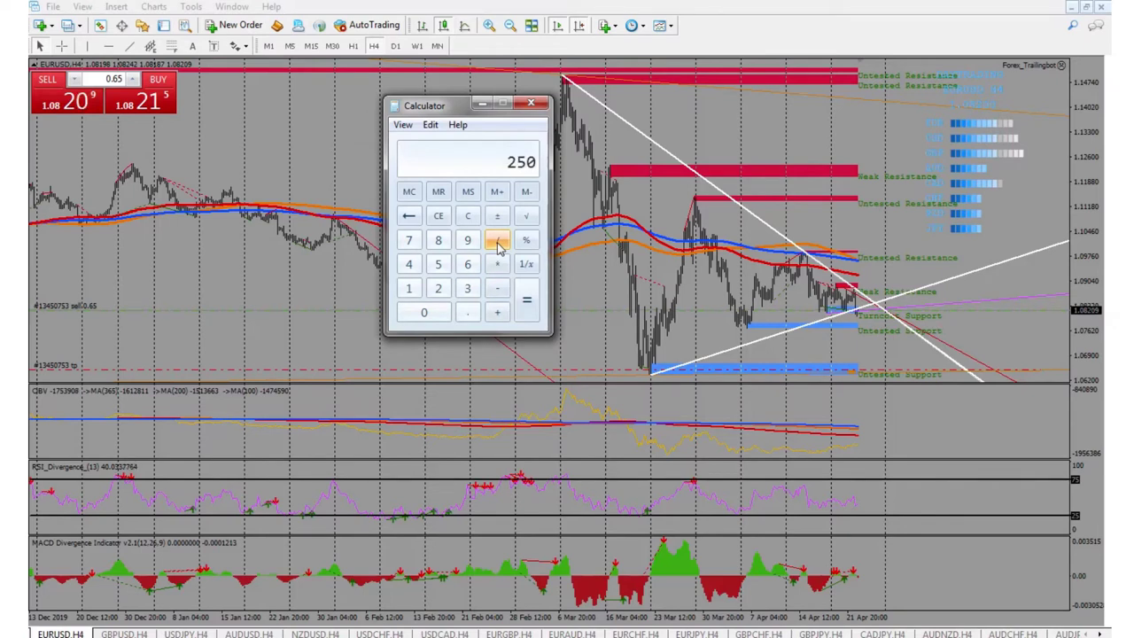
{"action": "type", "text": "0.05"}
{"action": "key", "text": "Return"}
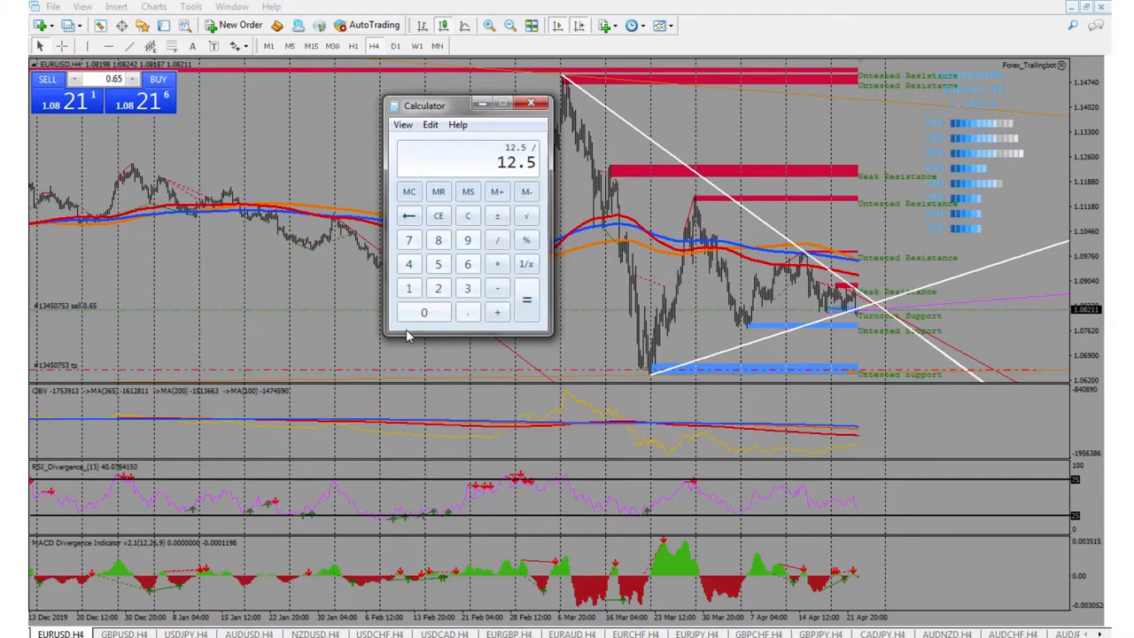
{"action": "type", "text": "200"}
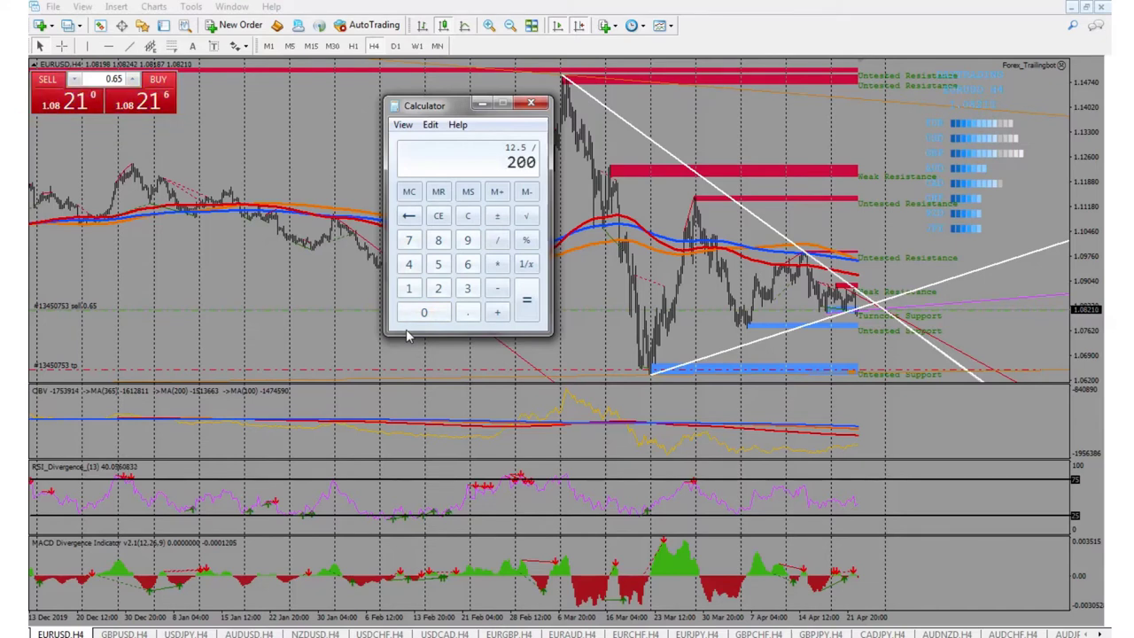
{"action": "key", "text": "Return"}
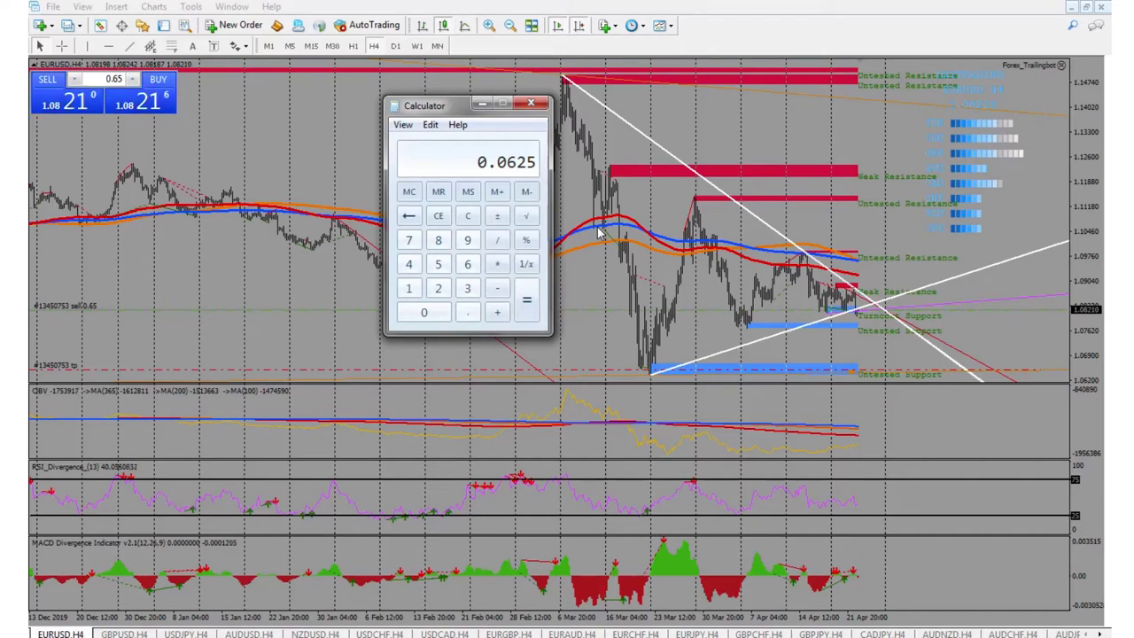
{"action": "key", "text": "Escape"}
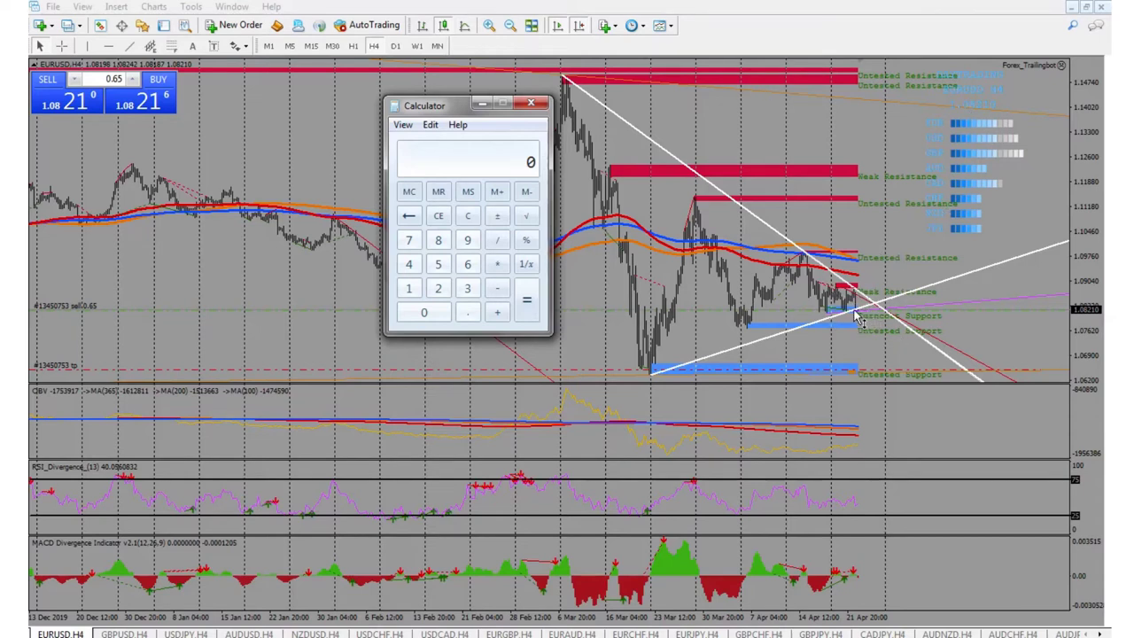
Step: Examine the EURUSD sell entry area against the crossing trendlines up close with the Crosshair
{"action": "left_click", "coordinate": [488, 27]}
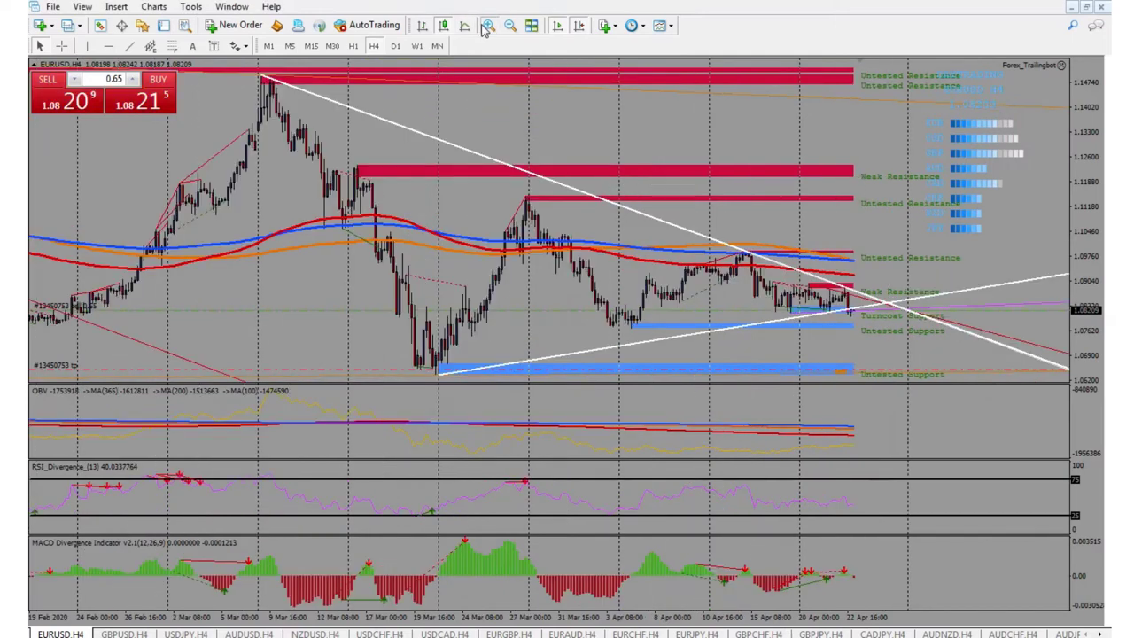
{"action": "left_click", "coordinate": [487, 27]}
{"action": "left_click", "coordinate": [61, 46]}
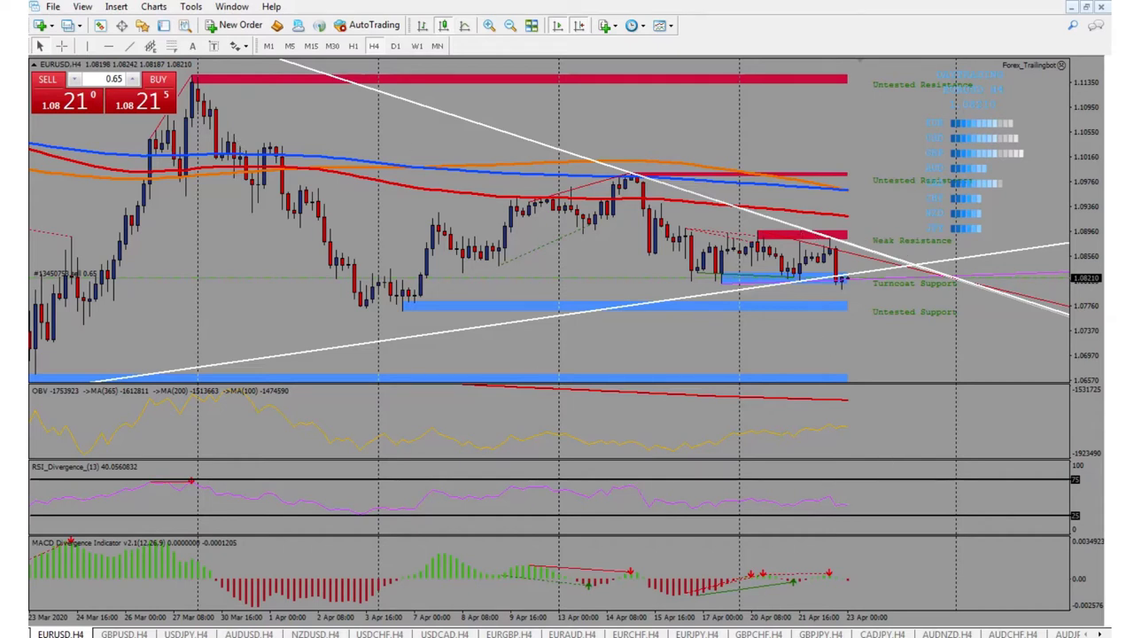
Step: Bring Calculator back up and divide 250 by 4, and the result by 5
{"action": "mouse_move", "coordinate": [536, 634]}
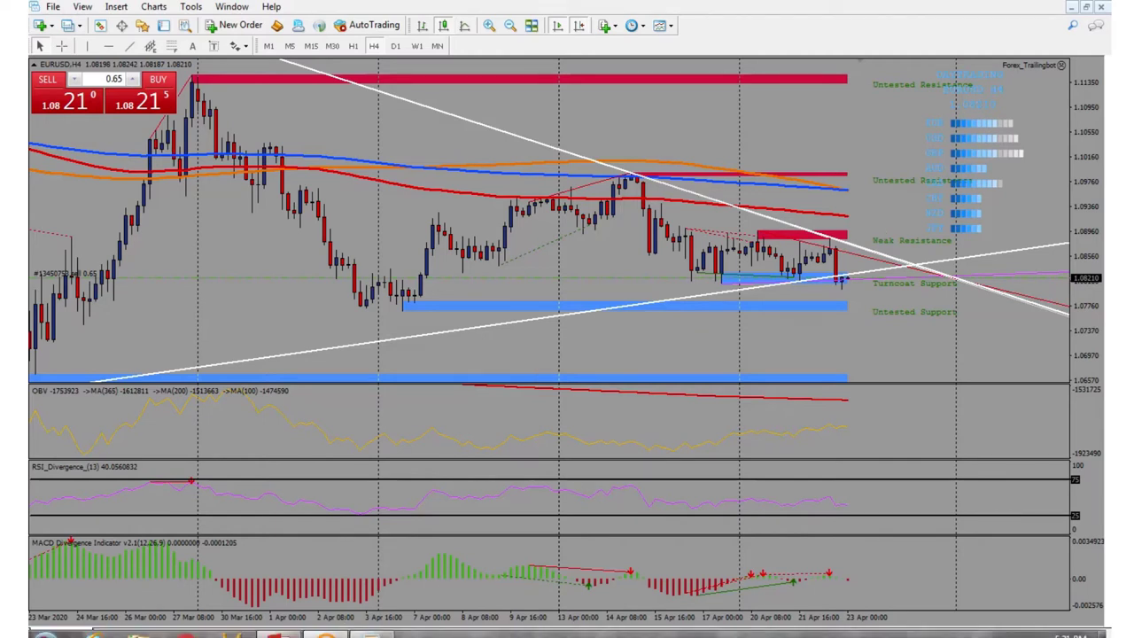
{"action": "mouse_move", "coordinate": [354, 634]}
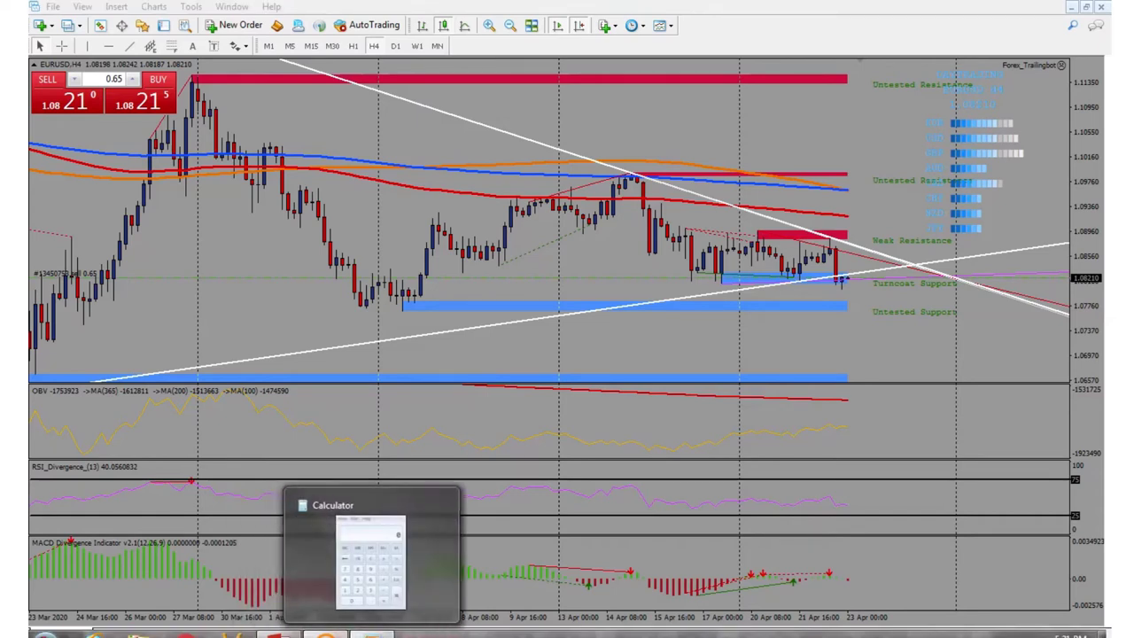
{"action": "left_click", "coordinate": [349, 558]}
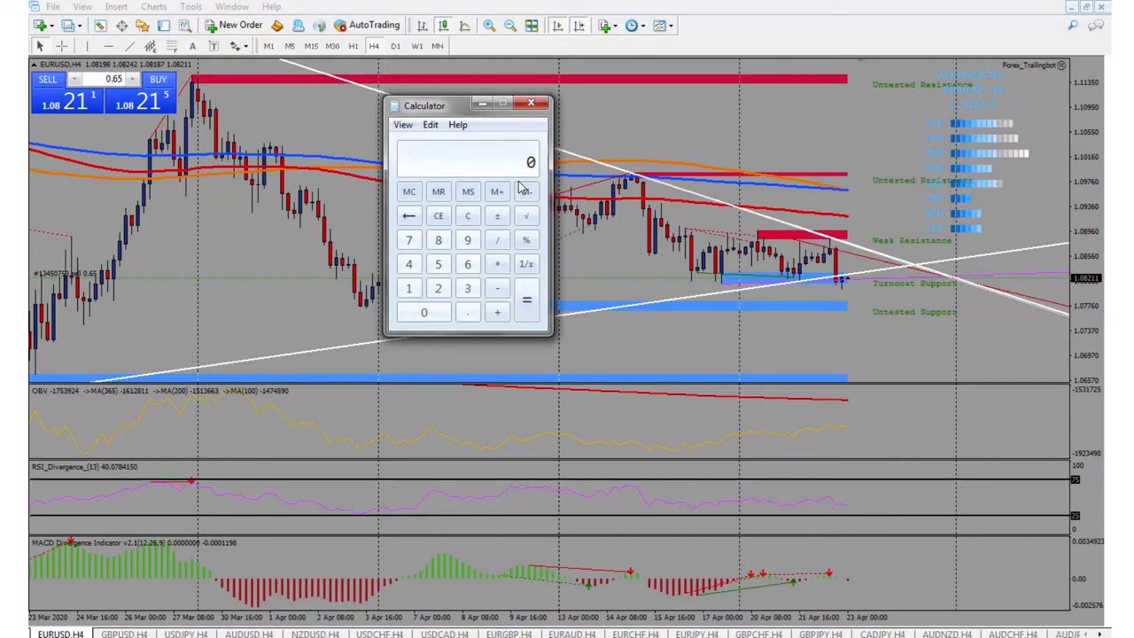
{"action": "type", "text": "250"}
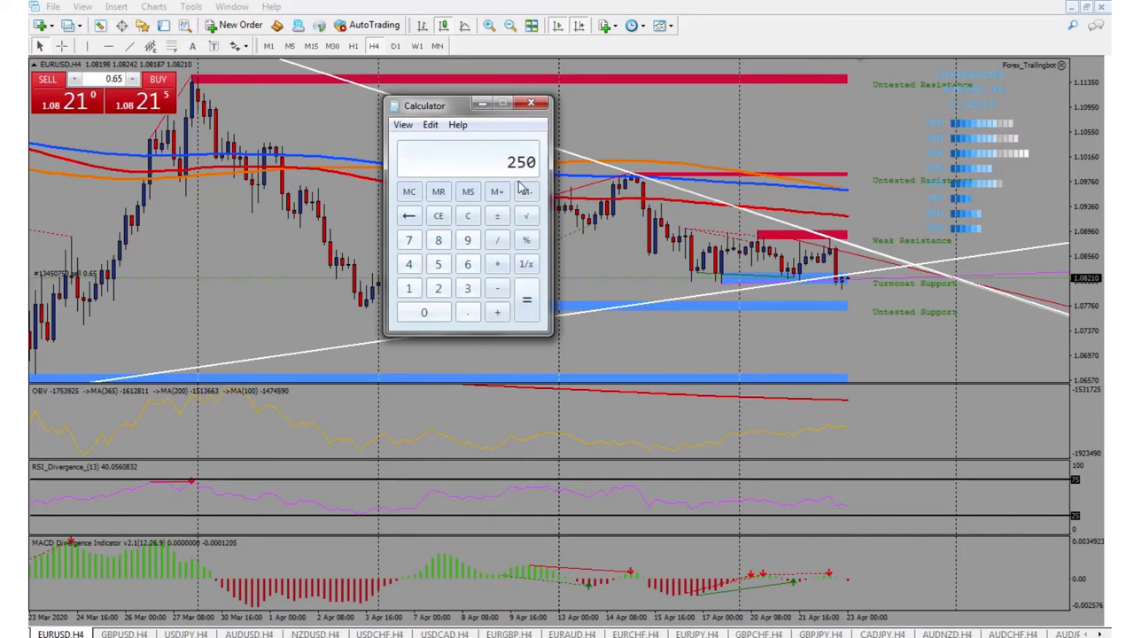
{"action": "key", "text": "slash"}
{"action": "key", "text": "4"}
{"action": "key", "text": "Return"}
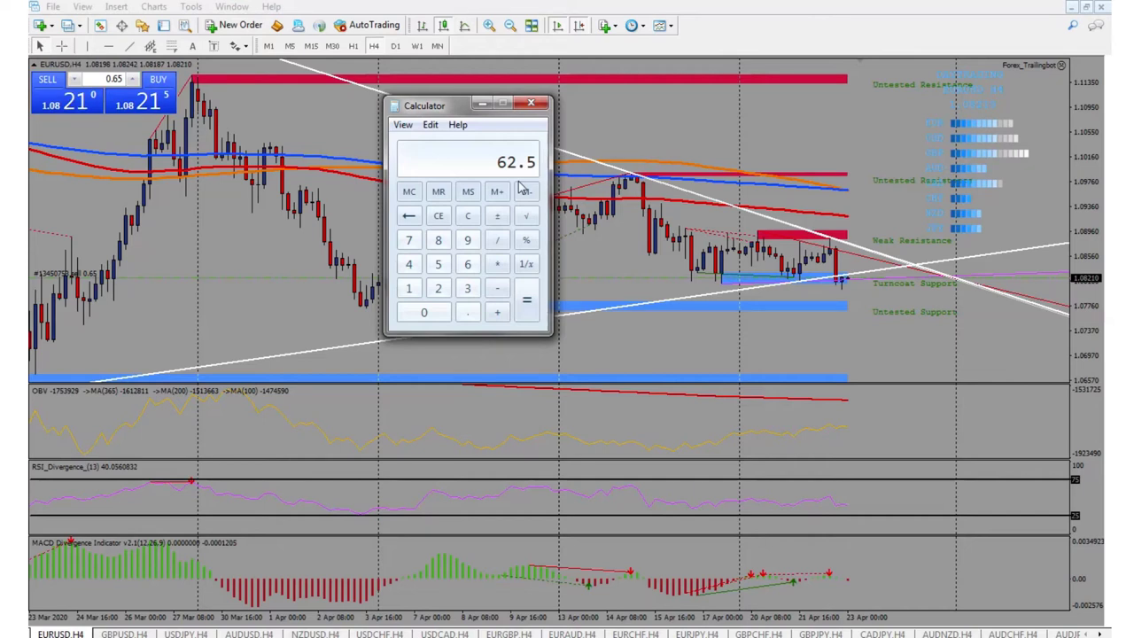
{"action": "key", "text": "slash"}
{"action": "key", "text": "5"}
{"action": "key", "text": "Return"}
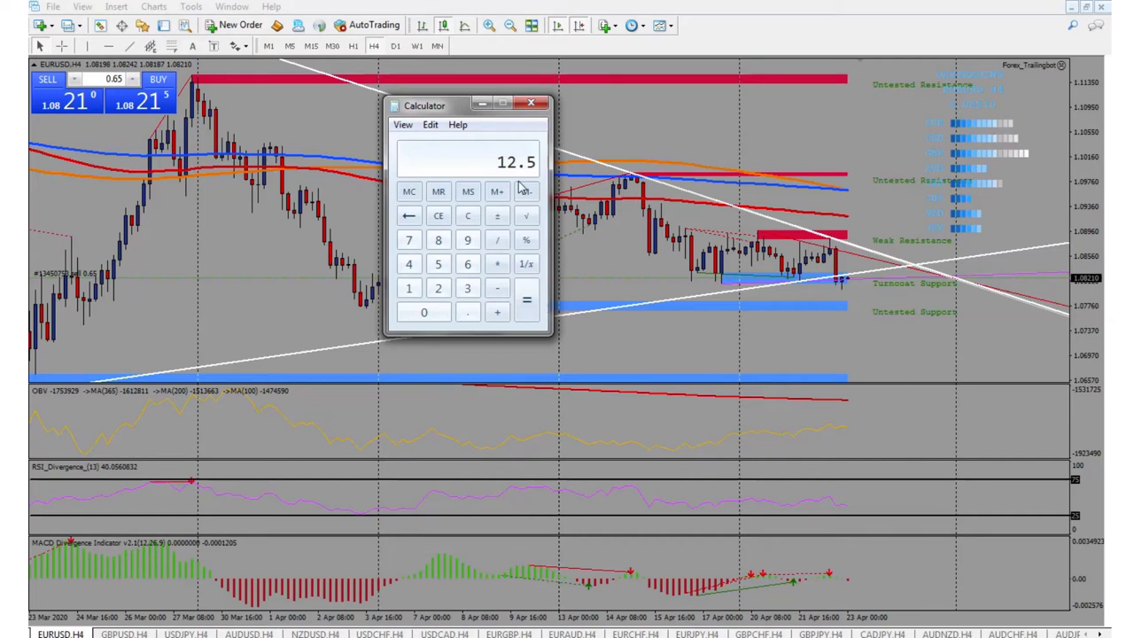
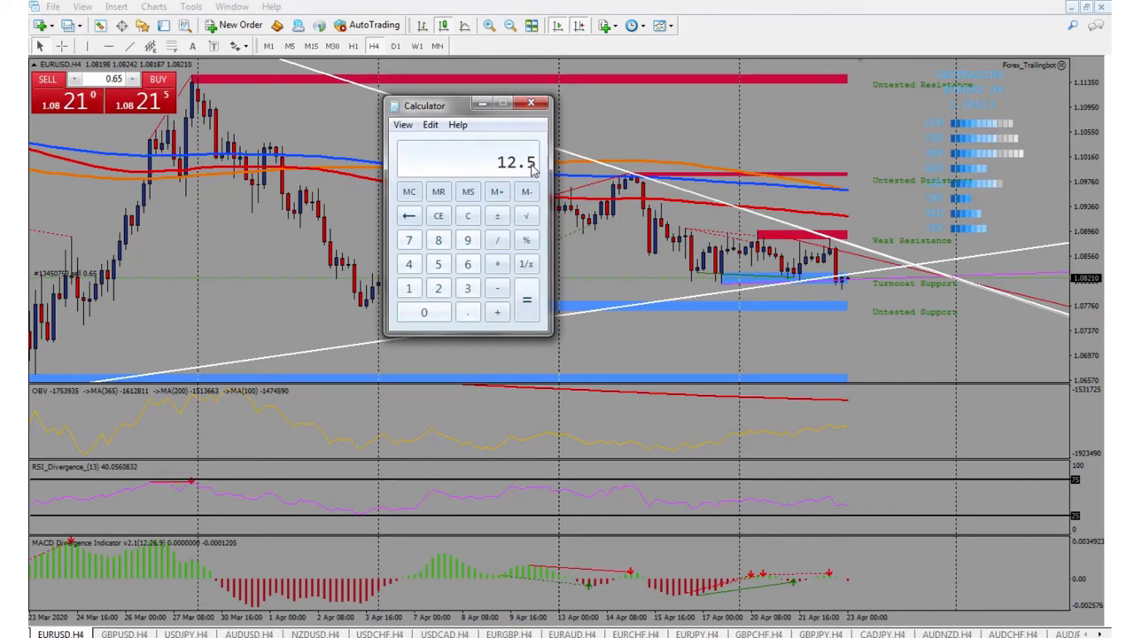
{"action": "key", "text": "Escape"}
{"action": "type", "text": "250"}
{"action": "key", "text": "Escape"}
{"action": "type", "text": "0.4"}
{"action": "double_click", "coordinate": [408, 216]}
{"action": "key", "text": "5"}
{"action": "key", "text": "Escape"}
{"action": "type", "text": "50"}
{"action": "key", "text": "Escape"}
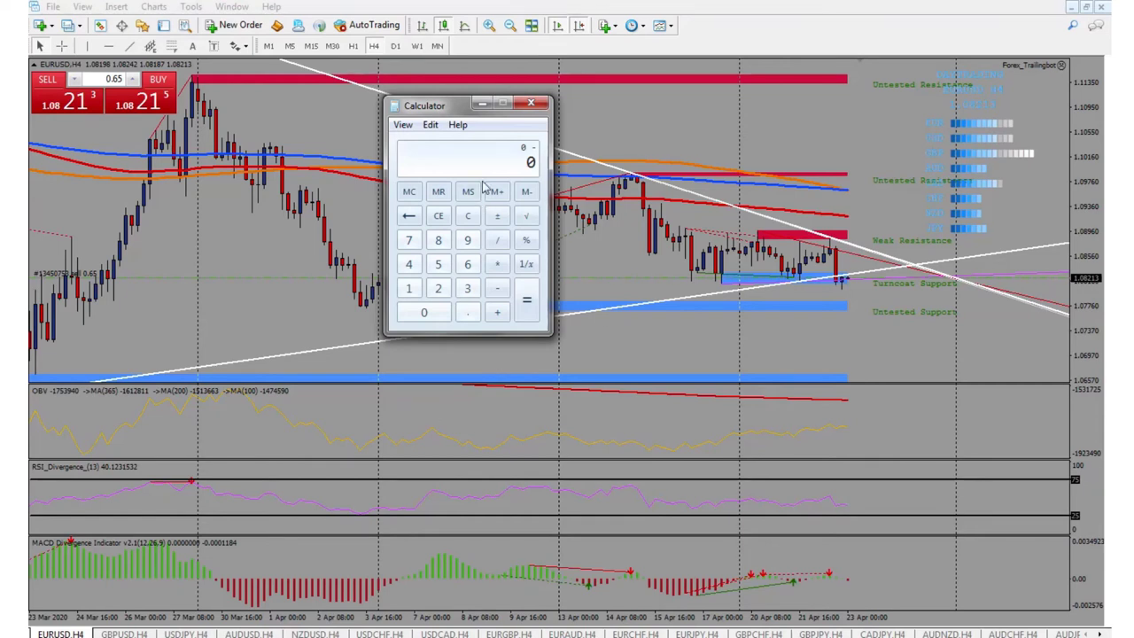
Step: Clear and close Calculator, and review the sell trade's levels around the trendline crossing on the EURUSD H4 chart
{"action": "left_click", "coordinate": [478, 219]}
{"action": "left_click", "coordinate": [531, 104]}
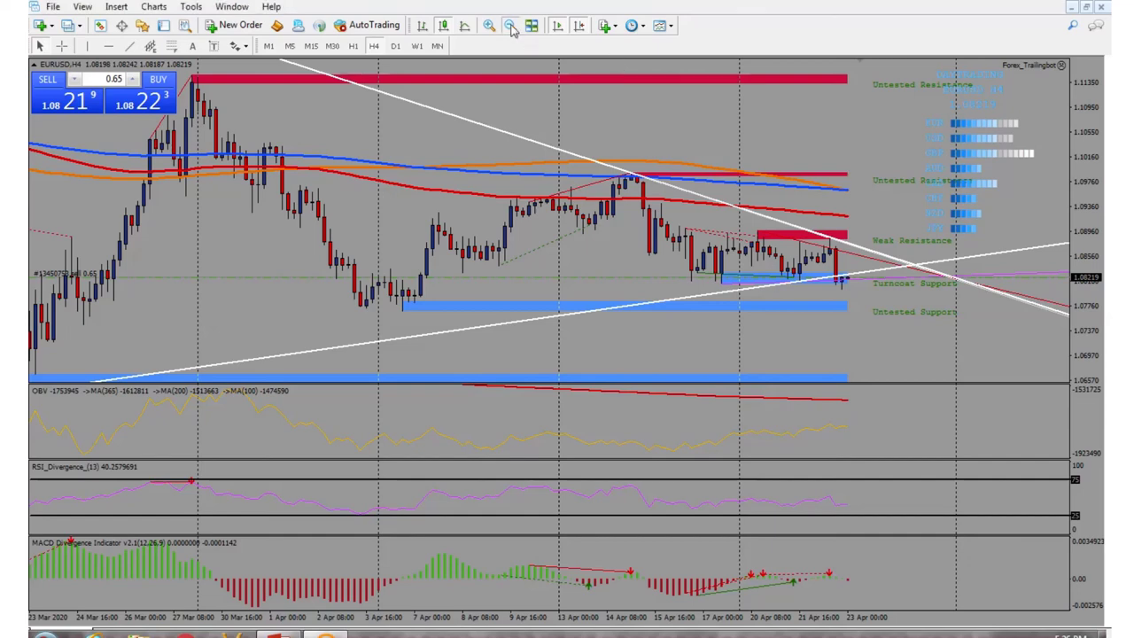
{"action": "key", "text": "minus"}
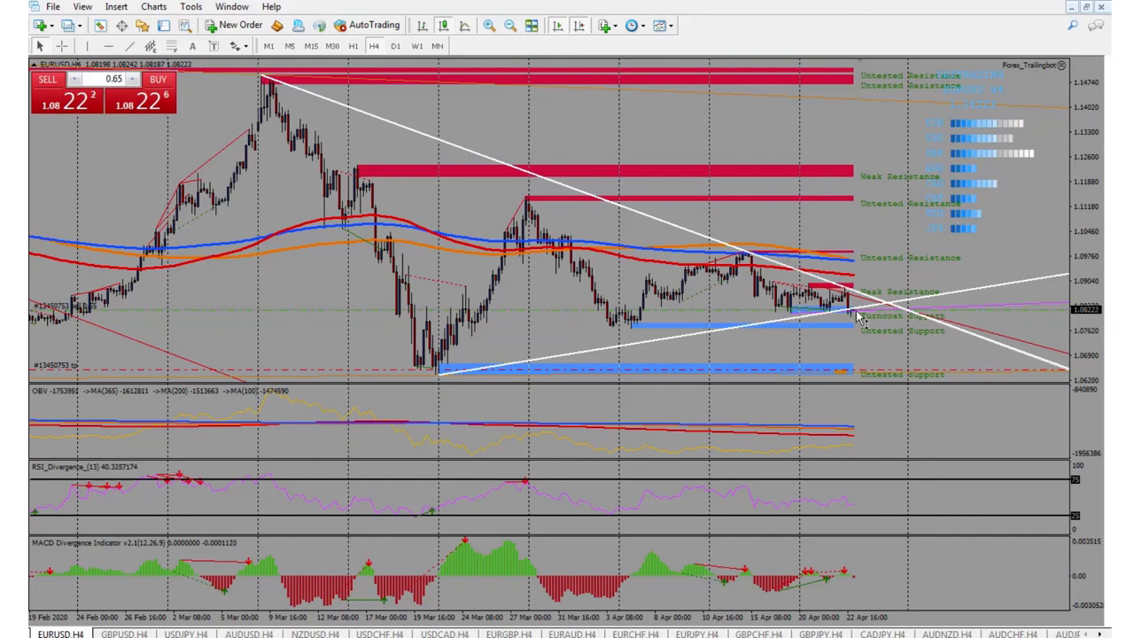
{"action": "left_click", "coordinate": [488, 25]}
{"action": "left_click", "coordinate": [488, 26]}
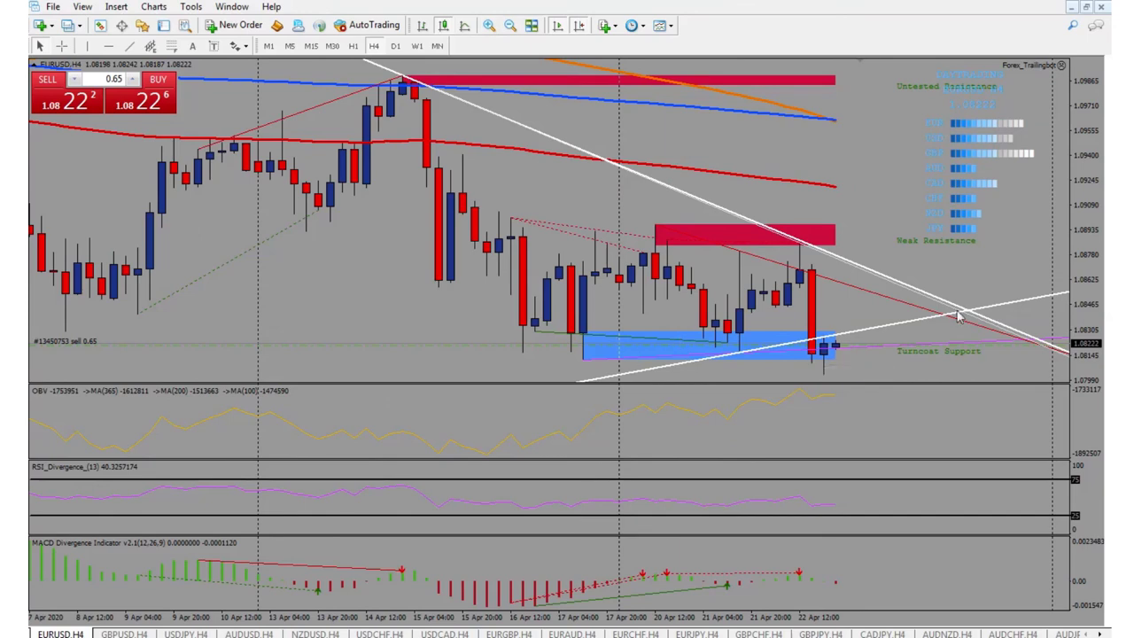
{"action": "left_click", "coordinate": [510, 26]}
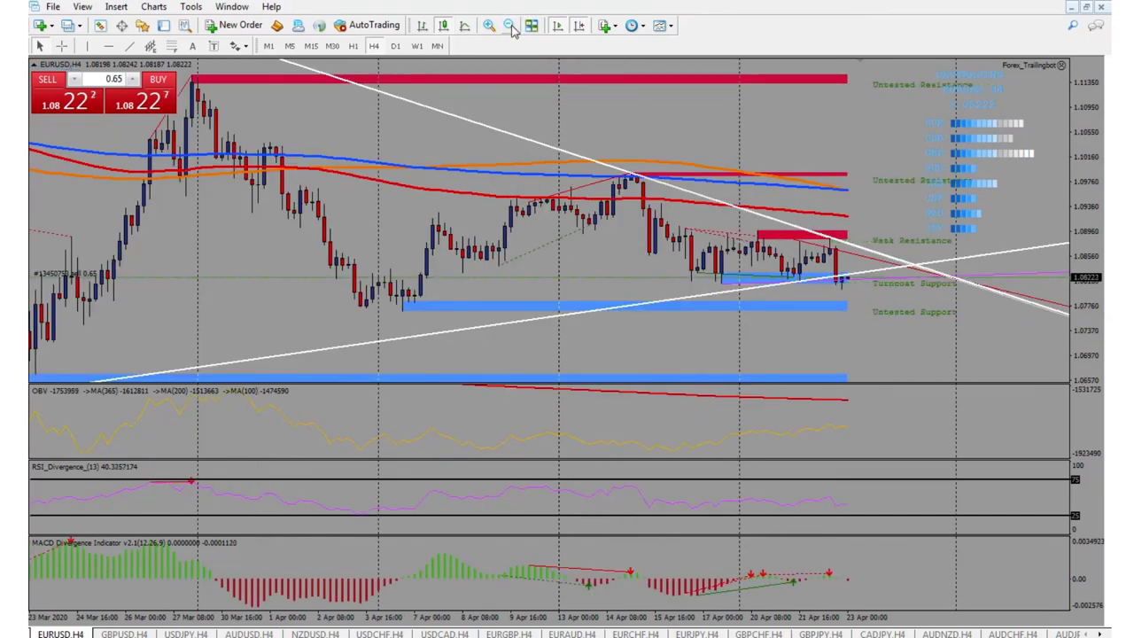